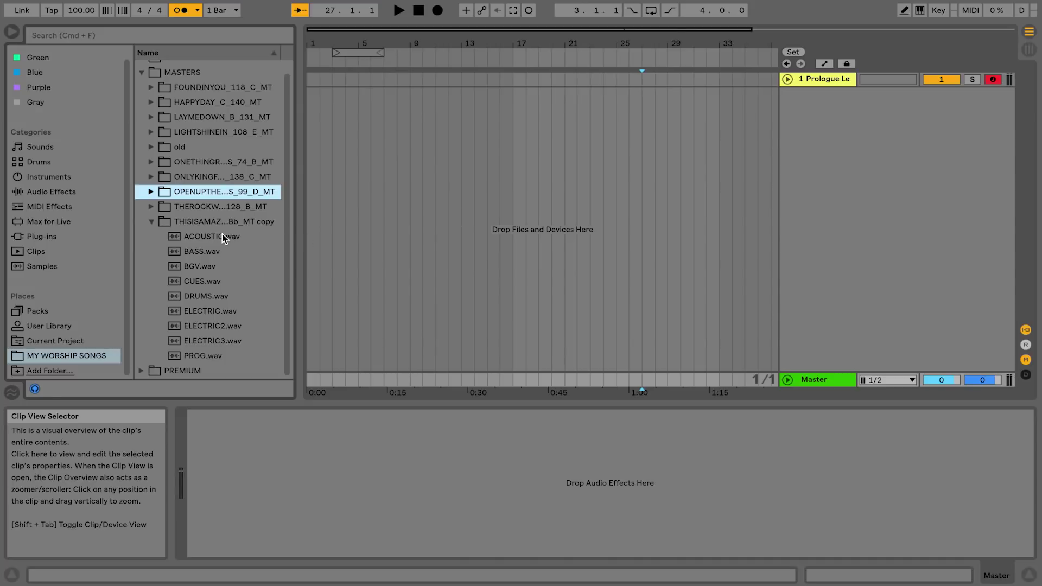
- Select the nine stems ACOUSTIC through PROG and drag them into the arrangement as new tracks
click(195, 356)
shift+click(196, 251)
mouse_move(174, 250)
mouse_down()
mouse_move(311, 249)
mouse_move(366, 183)
mouse_move(310, 138)
mouse_up()
- Check the ELECTRIC, ELECTRIC2 and ELECTRIC3 tracks, leaving their names unchanged
click(628, 201)
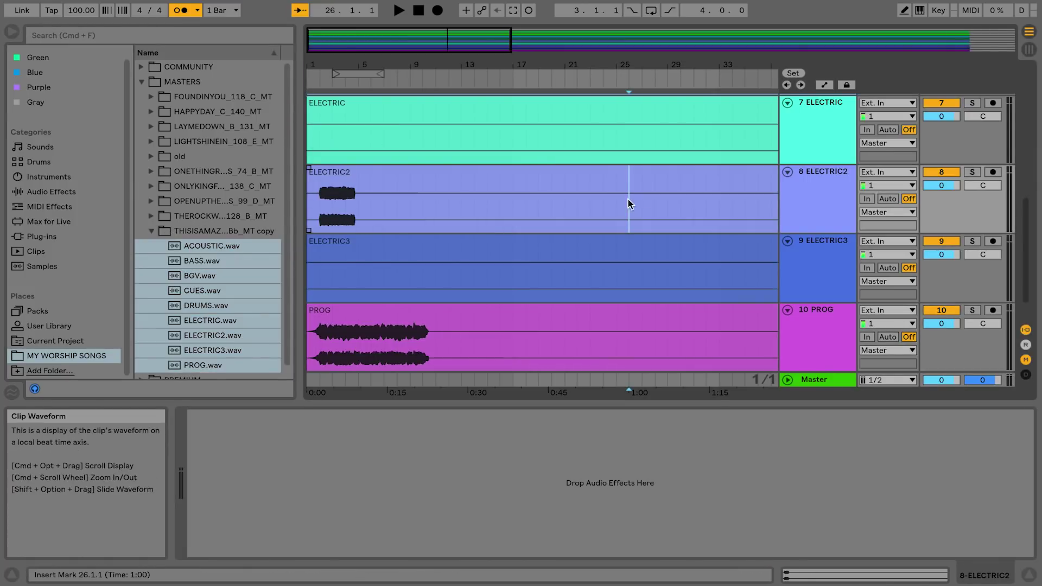
click(803, 191)
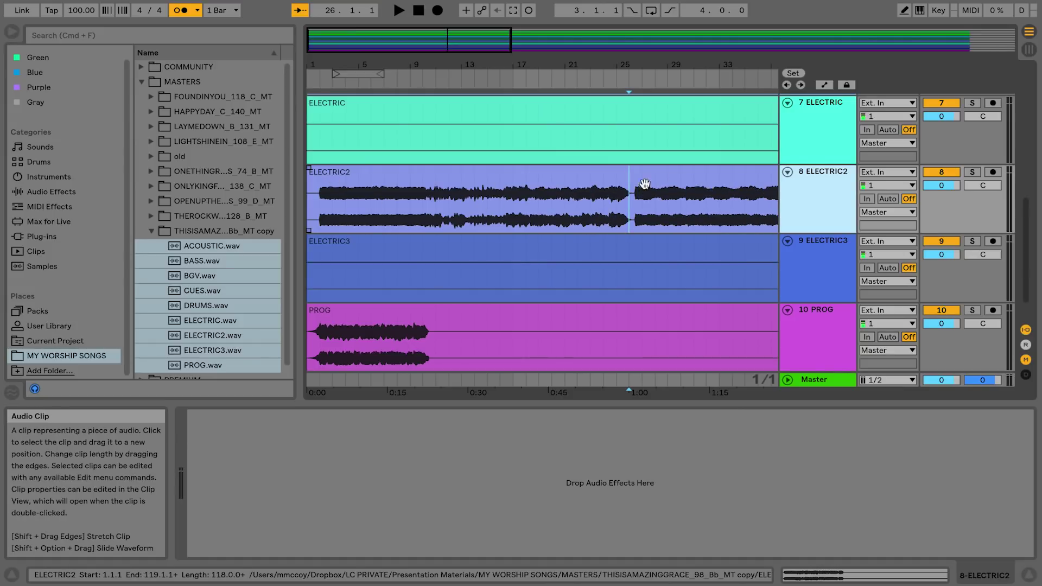
click(816, 148)
right_click(816, 147)
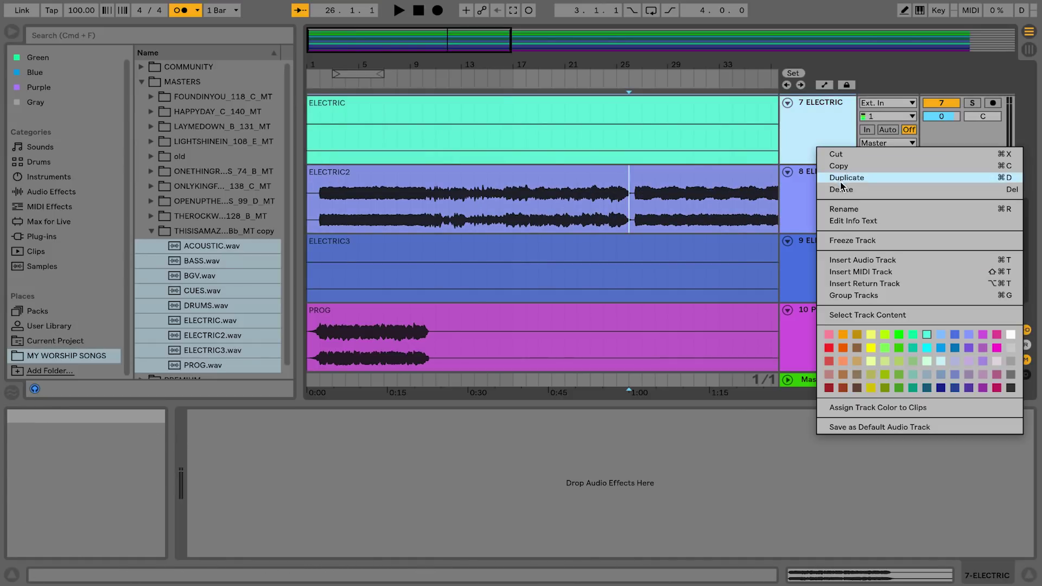
click(843, 209)
key(Return)
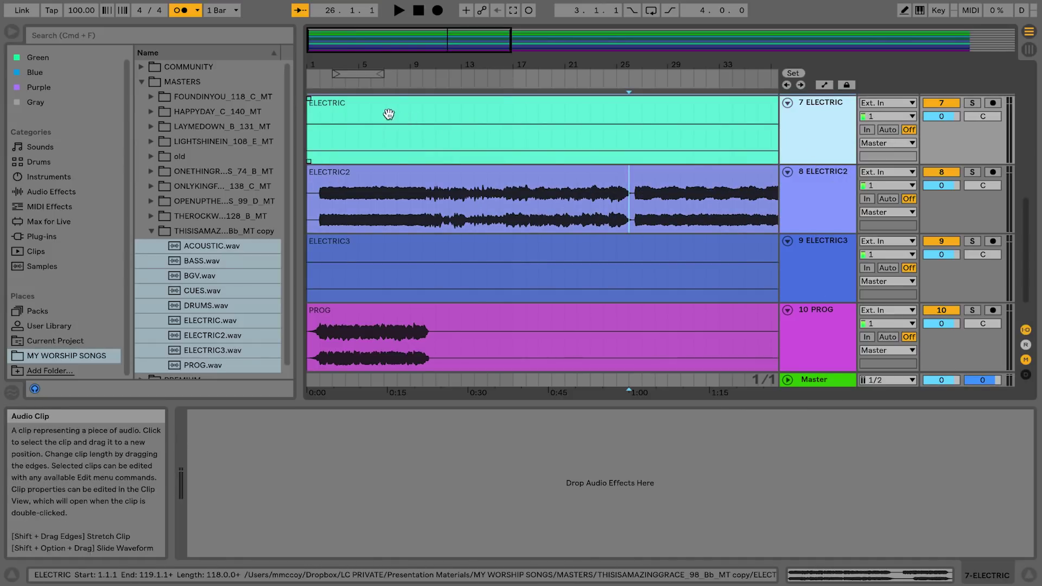
click(835, 207)
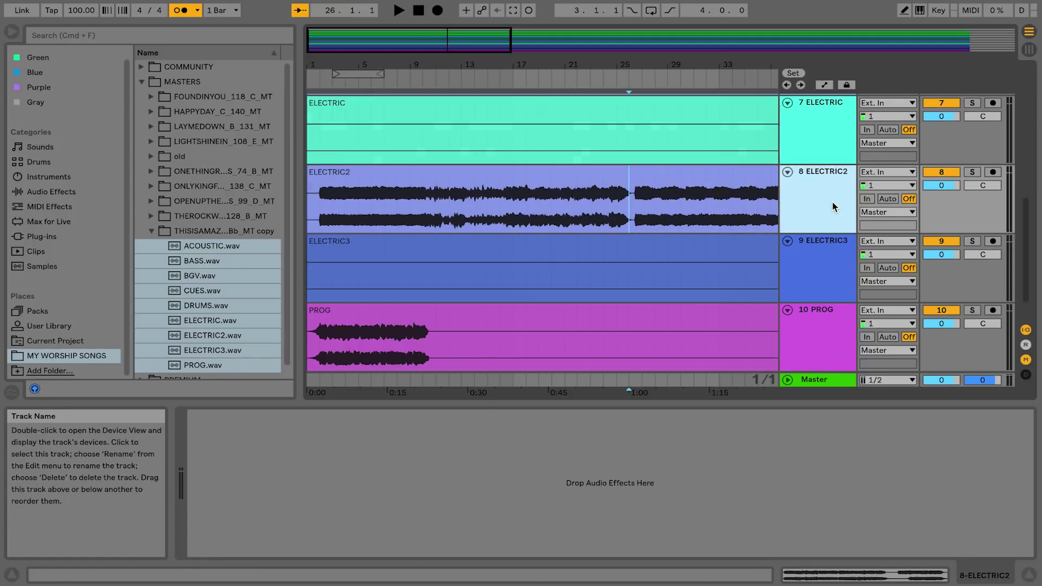
right_click(815, 270)
click(806, 248)
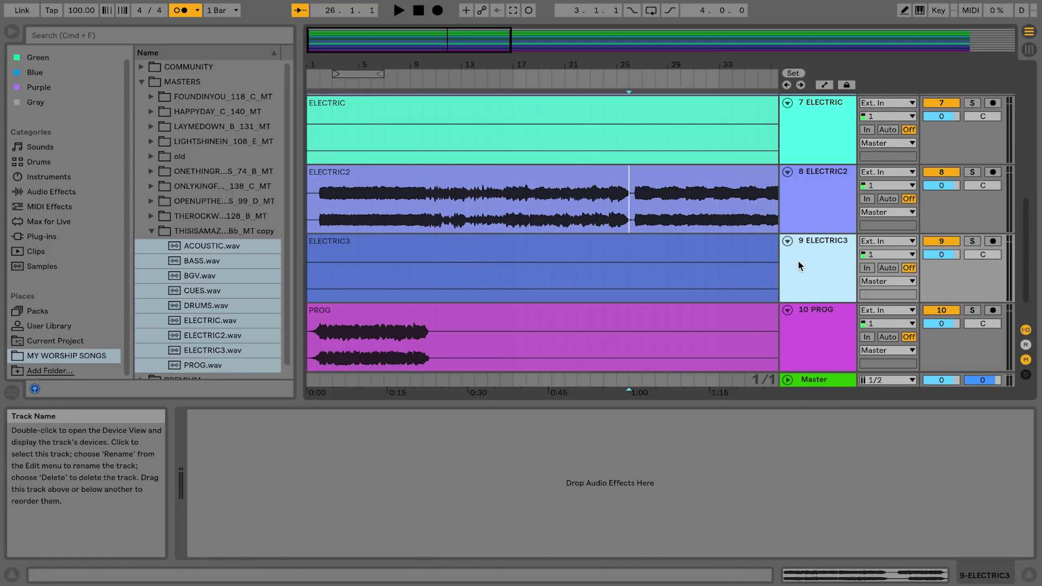
scroll(798, 260, up, 3)
scroll(798, 265, up, 5)
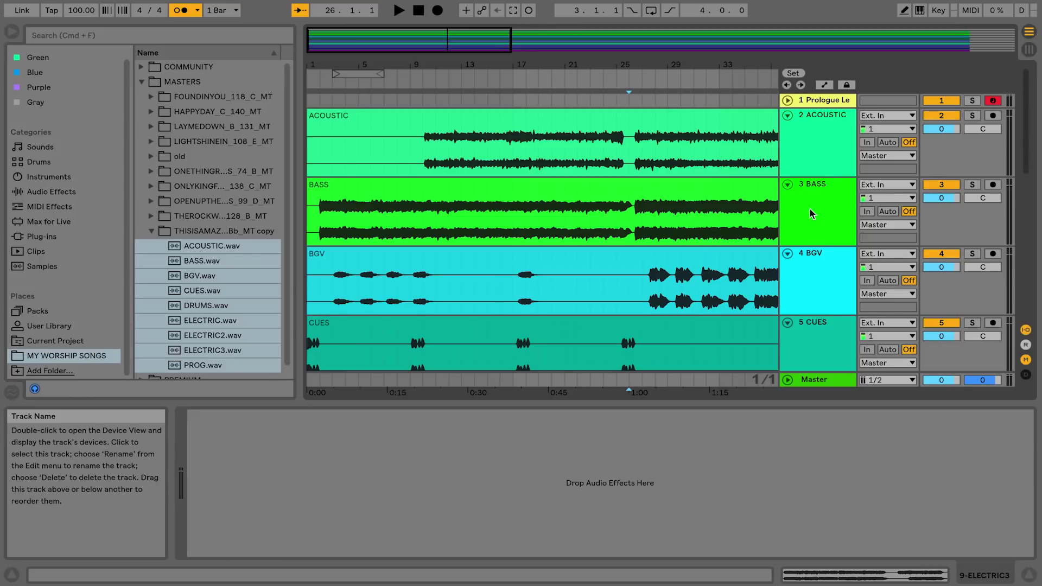
- Switch to the Session mixer and hide the tracks' input/output routing section
key(Tab)
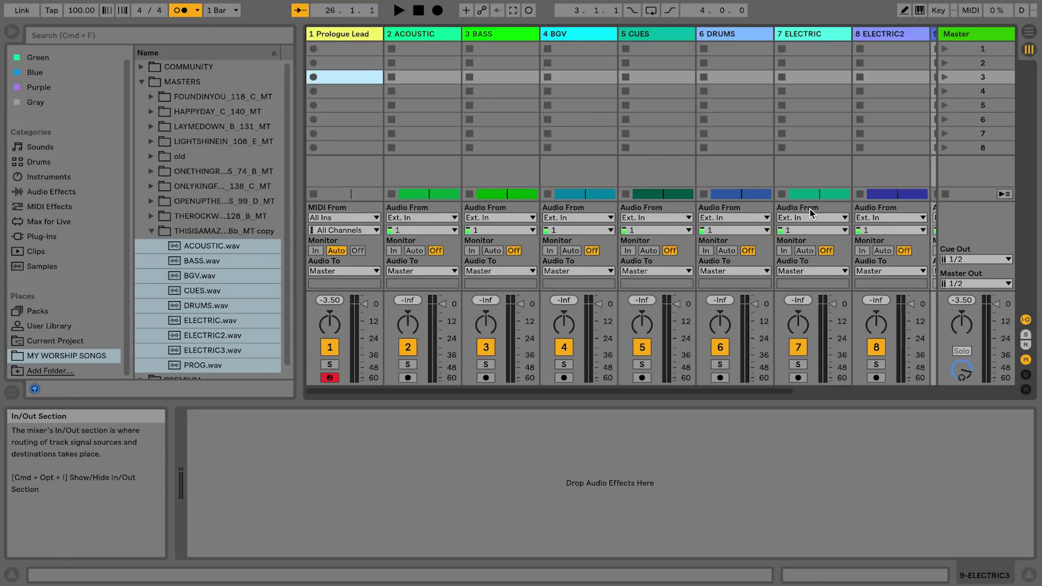
click(581, 90)
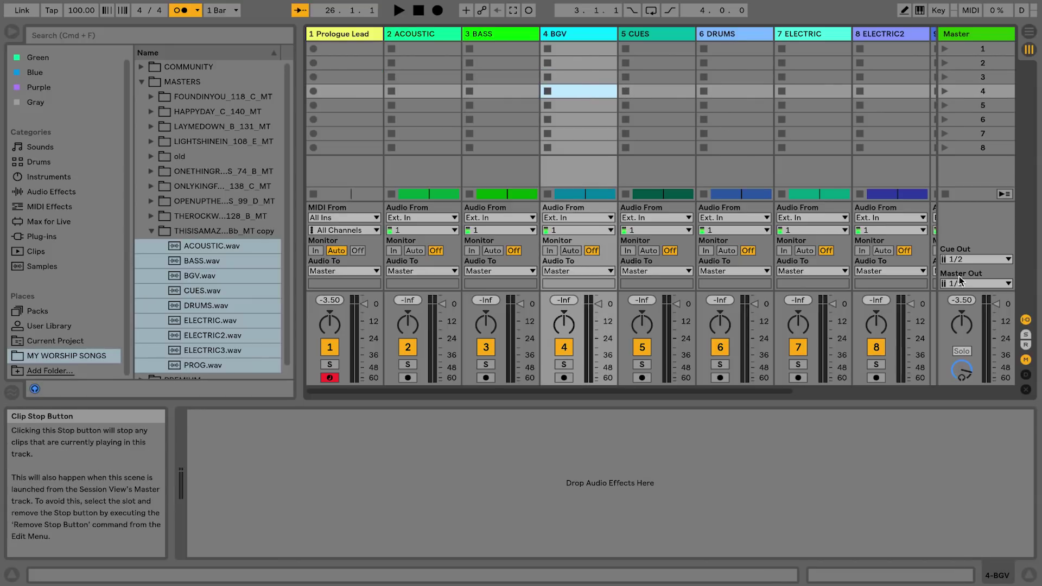
click(1026, 319)
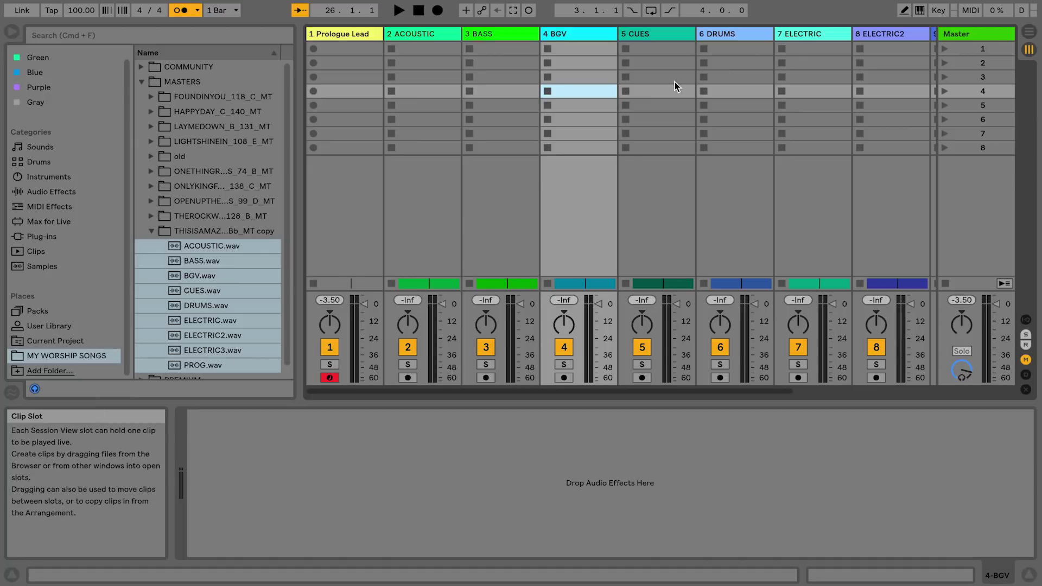
- Move ELECTRIC, ELECTRIC2 and ELECTRIC3 to just after BASS, ahead of BGV and CUES
drag(787, 39, 554, 34)
drag(879, 36, 651, 36)
scroll(880, 36, right, 3)
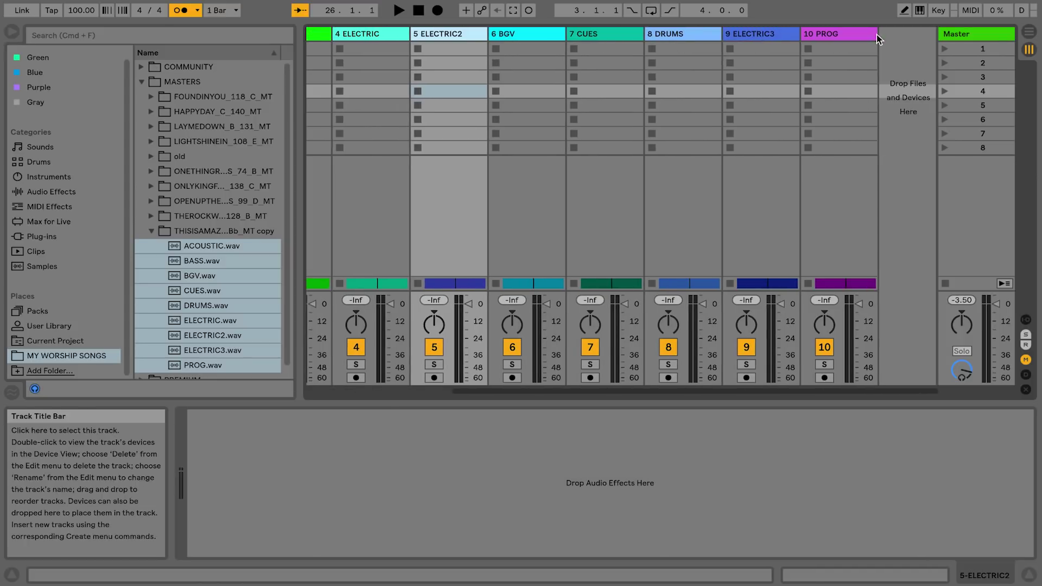
drag(756, 34, 600, 84)
click(681, 77)
scroll(692, 86, left, 2)
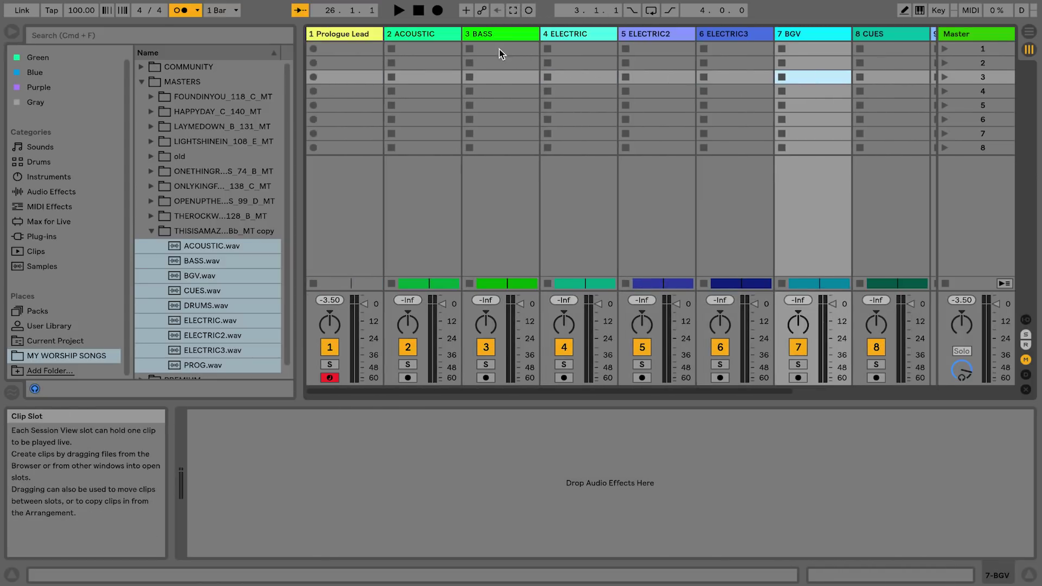
- Group ACOUSTIC, BASS and the three electric tracks into a group named GUITARS
click(426, 33)
shift+click(714, 41)
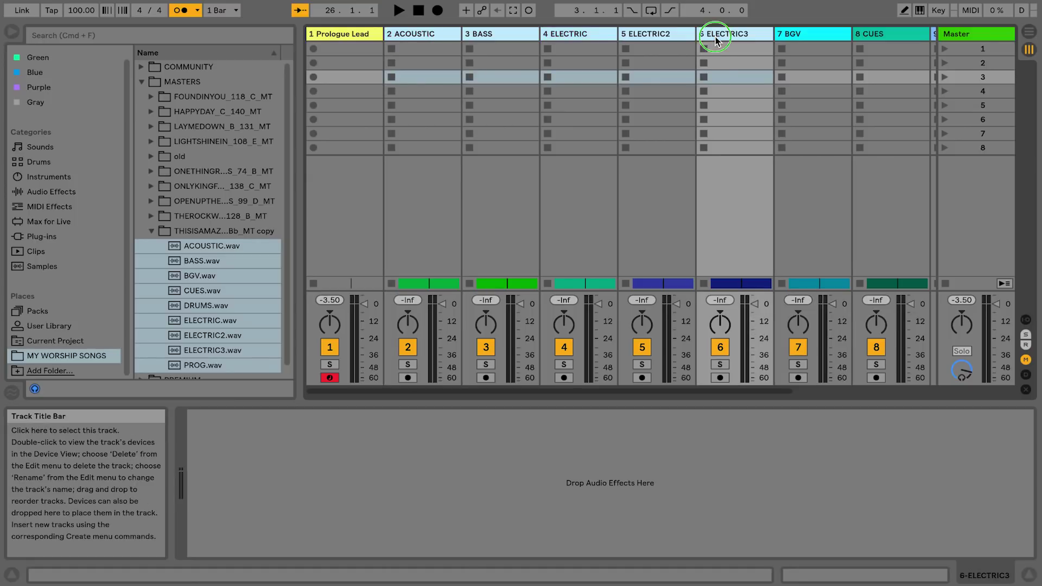
right_click(716, 40)
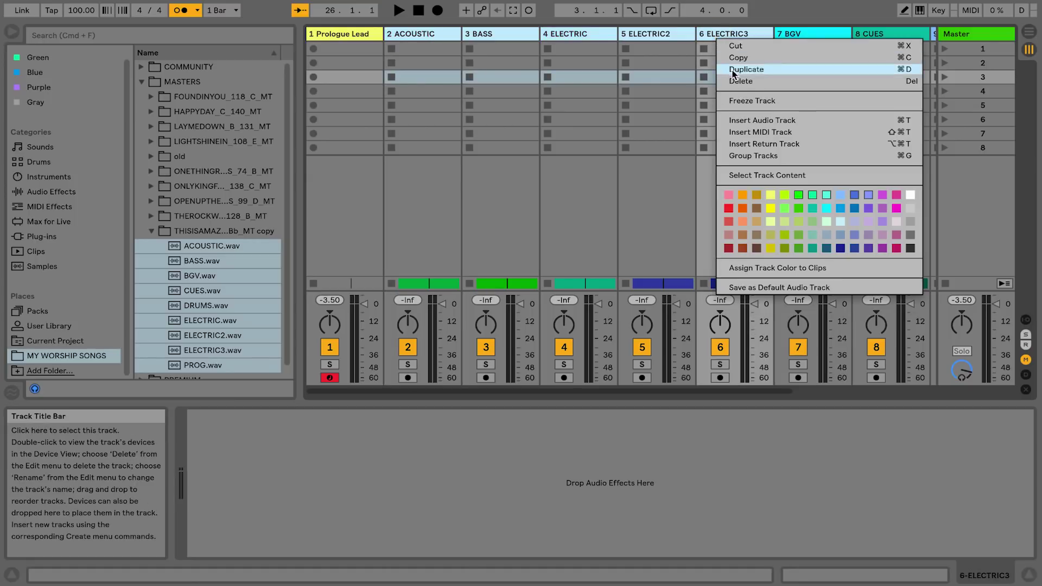
click(758, 157)
right_click(413, 38)
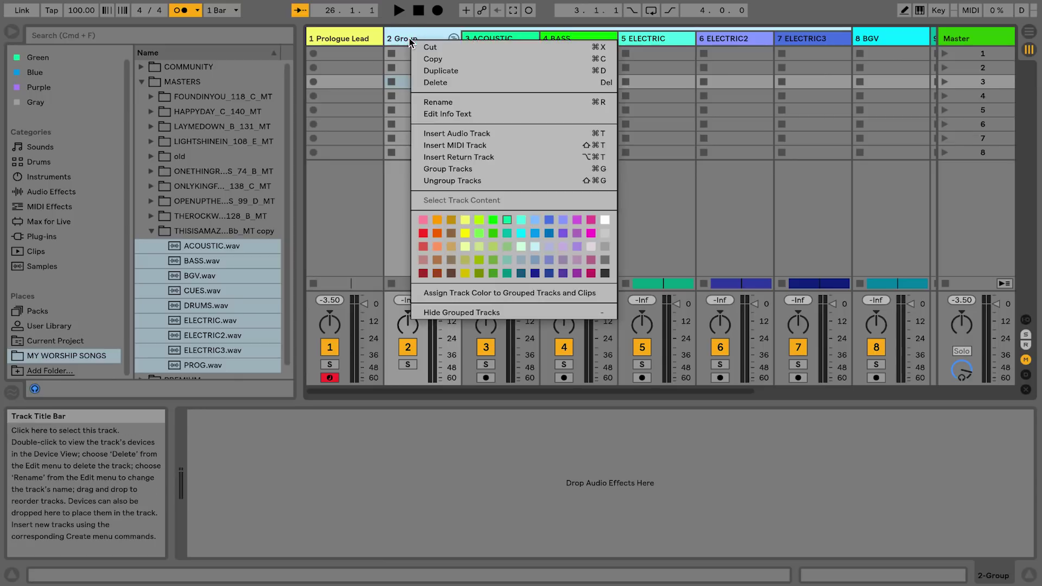
click(439, 101)
text(GUITAR)
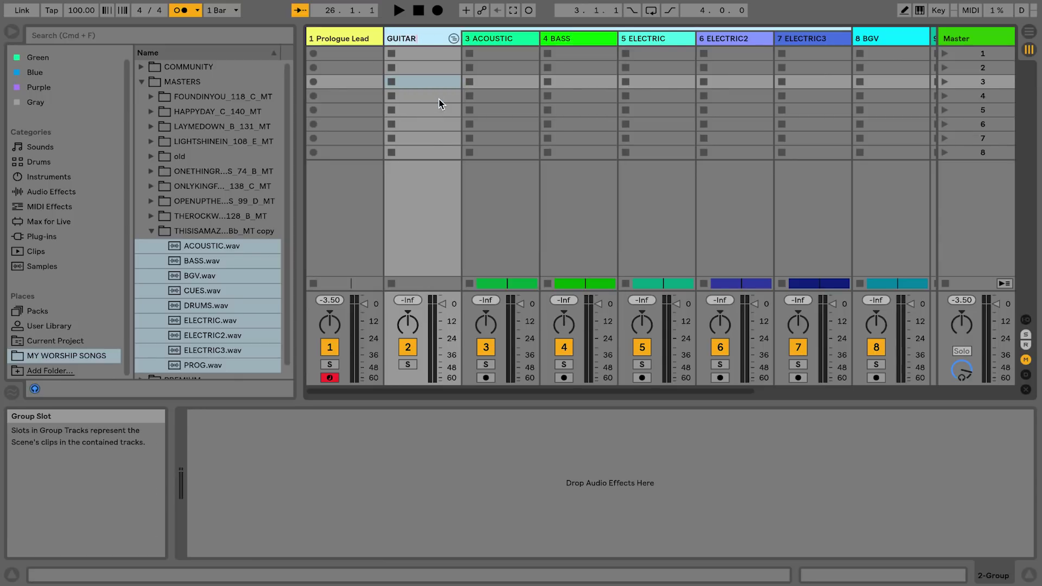
text(S)
click(483, 100)
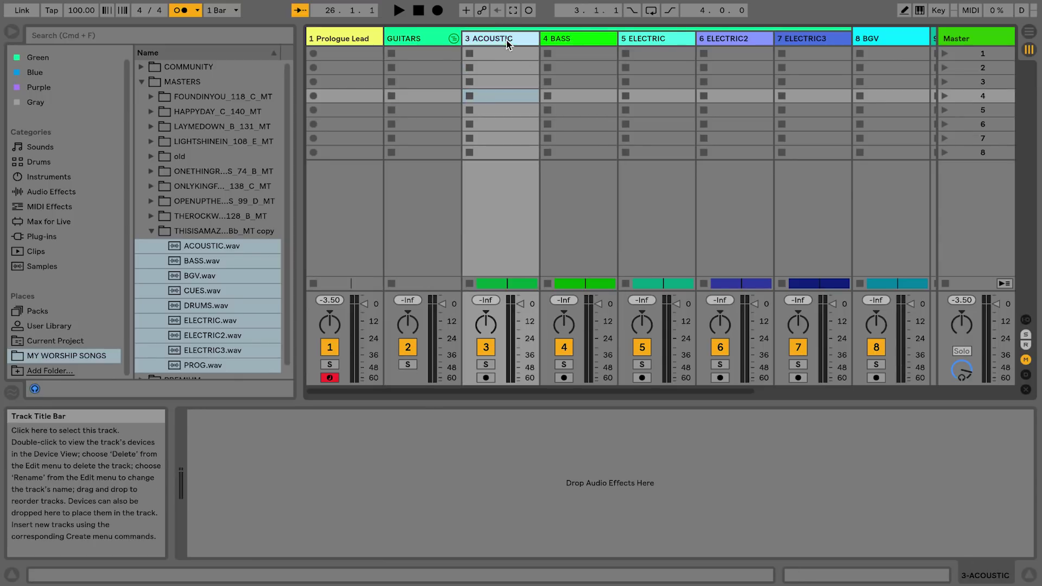
- Group ELECTRIC, ELECTRIC2 and ELECTRIC3 into a nested group named ELECTRIC
click(647, 45)
shift+click(798, 43)
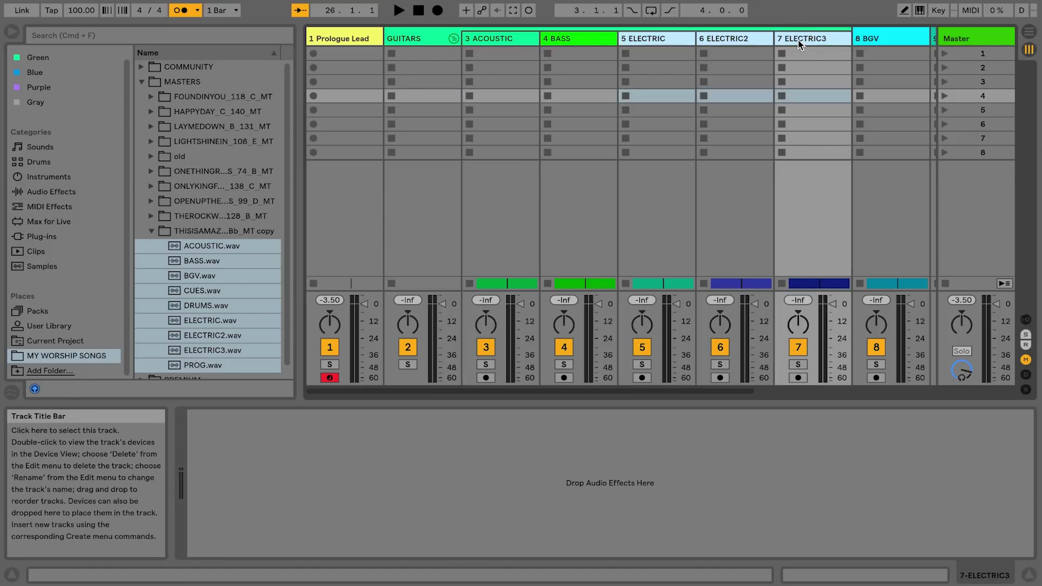
right_click(798, 44)
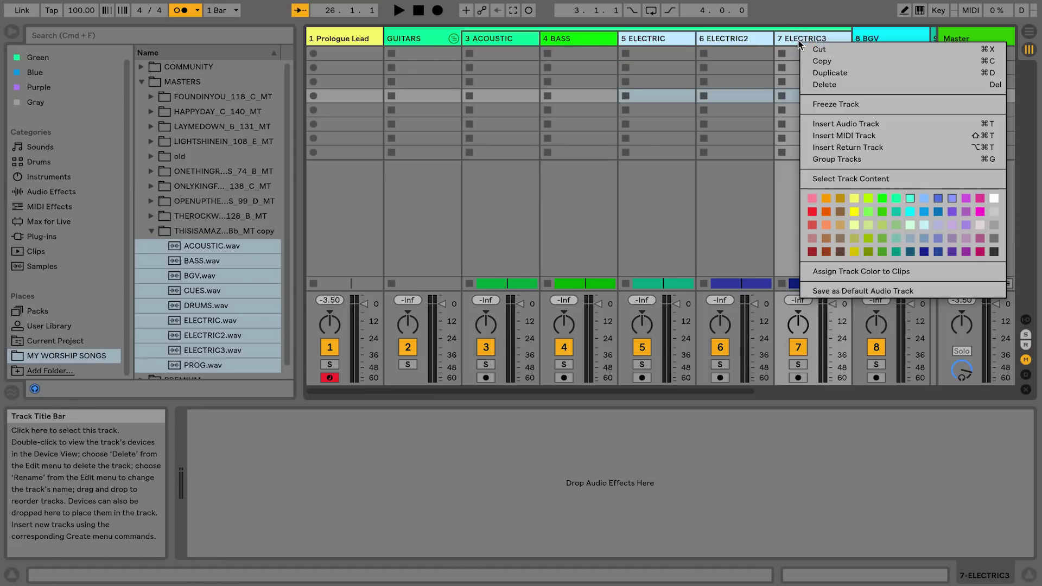
click(823, 161)
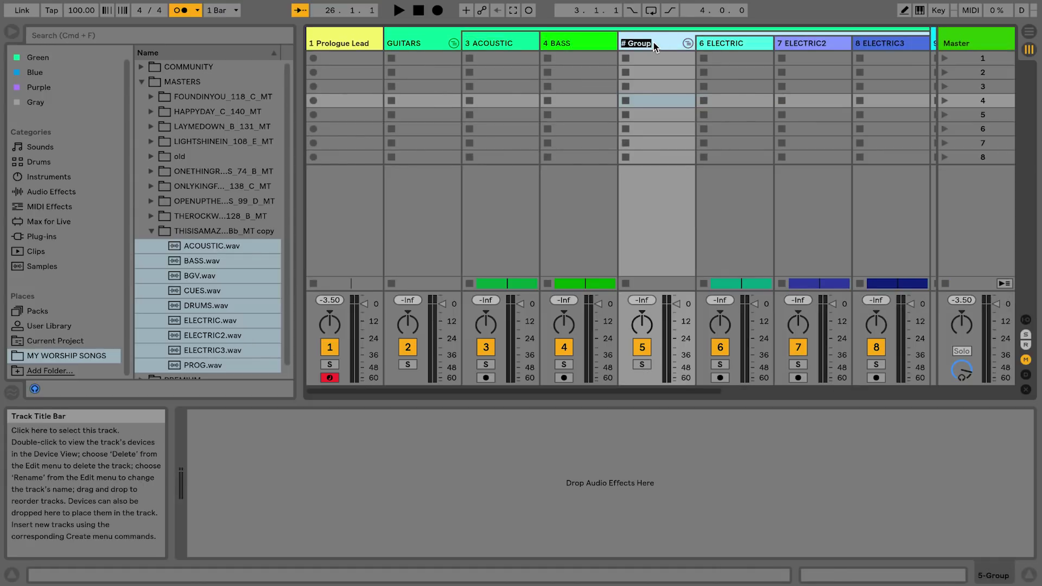
text(CTRI)
key(Return)
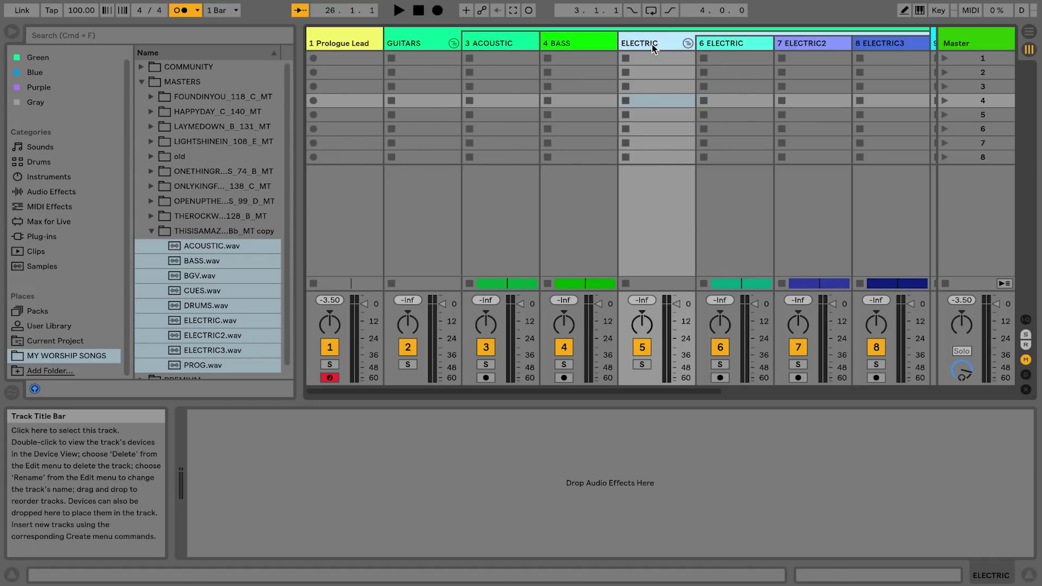
- Adjust the ELECTRIC group's volume level
click(711, 87)
scroll(679, 90, right, 2)
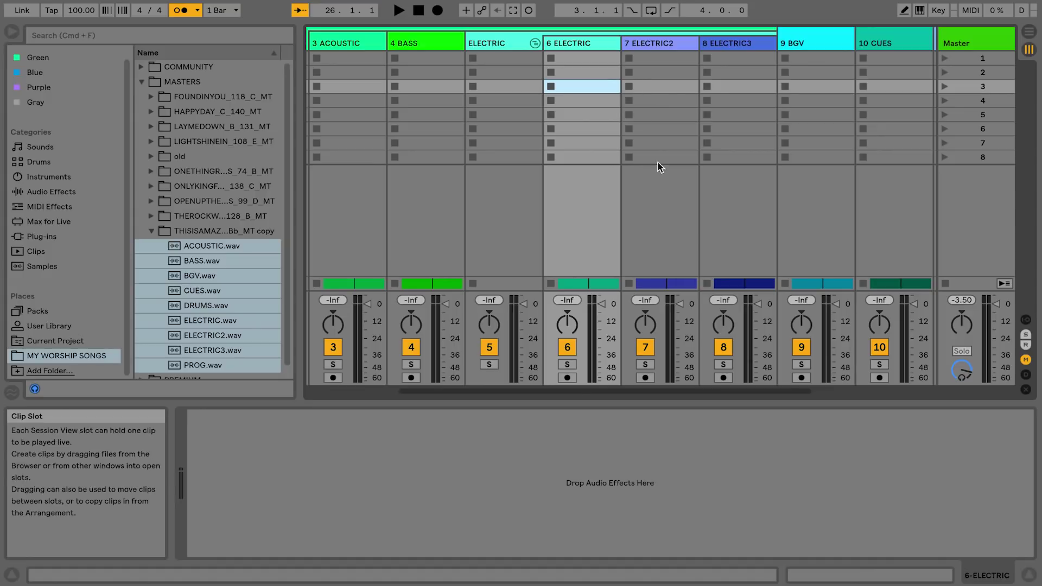
click(601, 304)
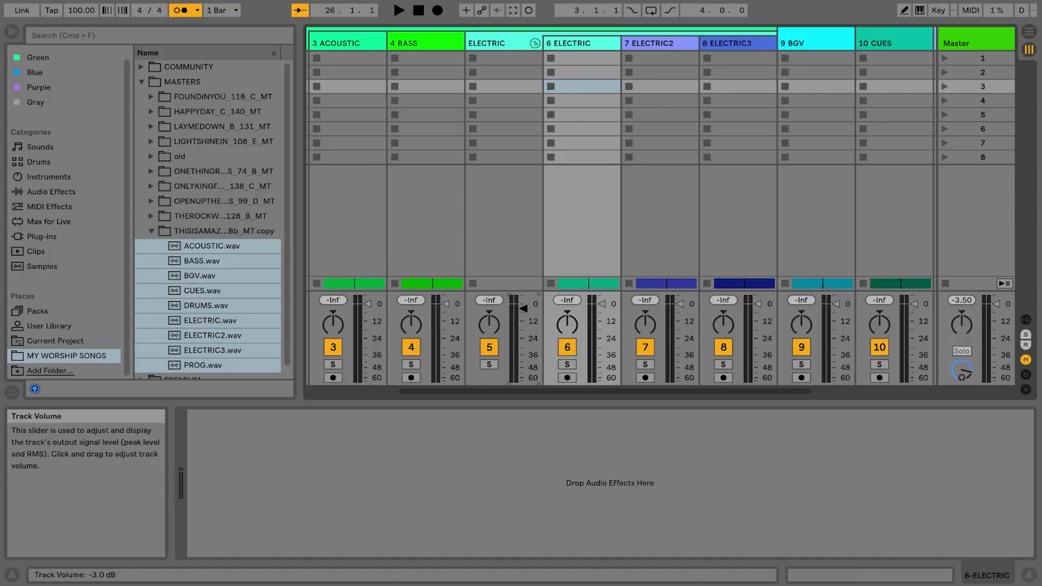
drag(523, 308, 524, 296)
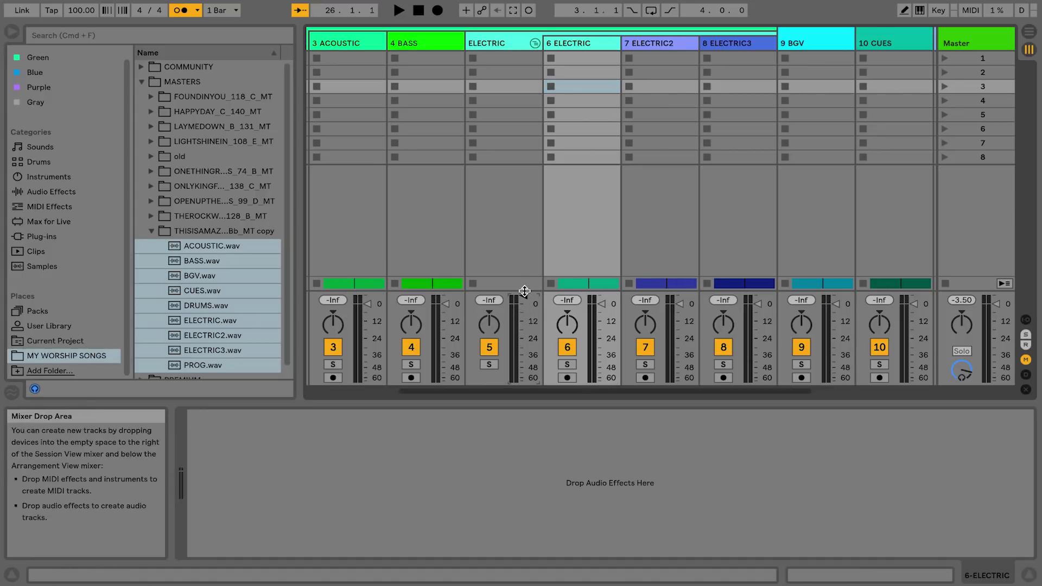
click(504, 128)
scroll(504, 128, left, 2)
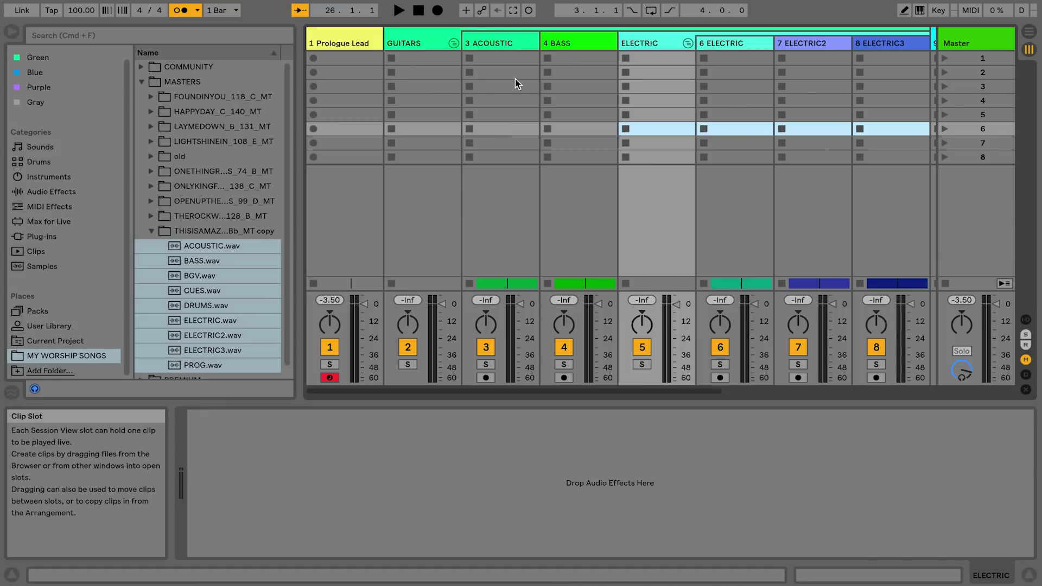
- Return to the arrangement, set the insert marker at bar 13, and widen the browser
click(559, 86)
key(Tab)
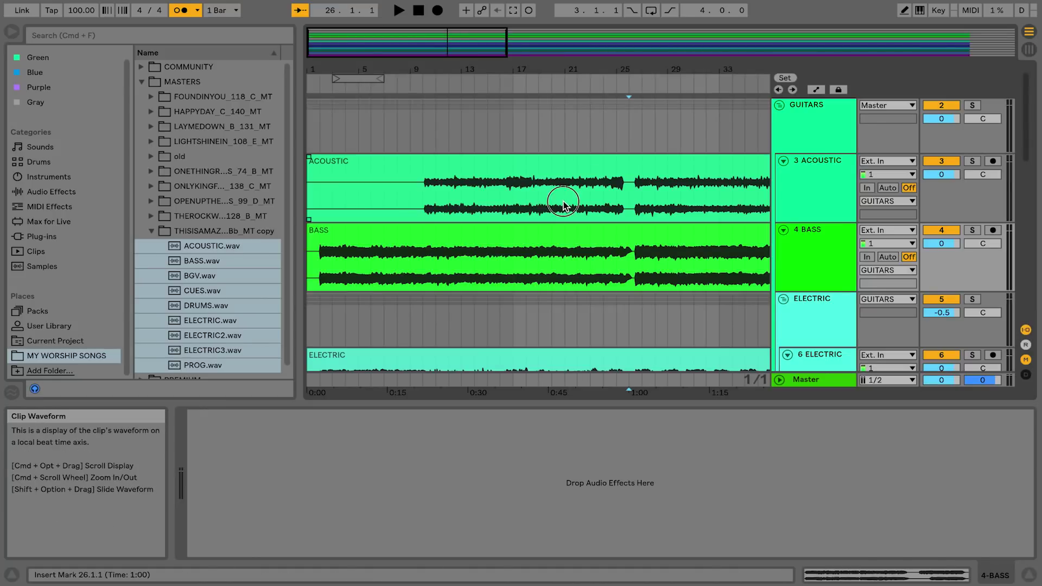
click(459, 251)
drag(293, 220, 347, 221)
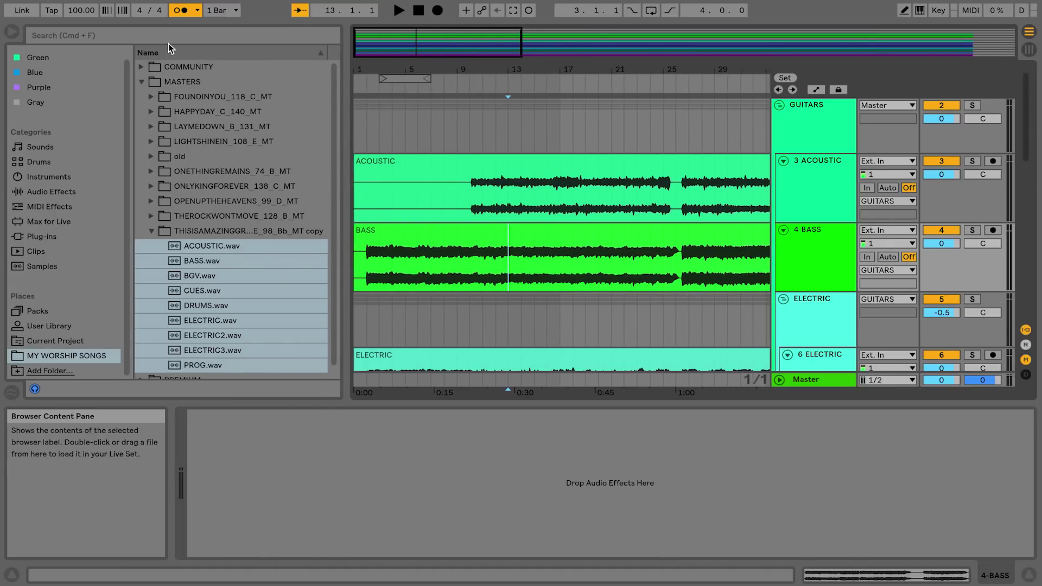
- Set the tempo to 98 BPM and play the set from the start
click(81, 10)
key(Return)
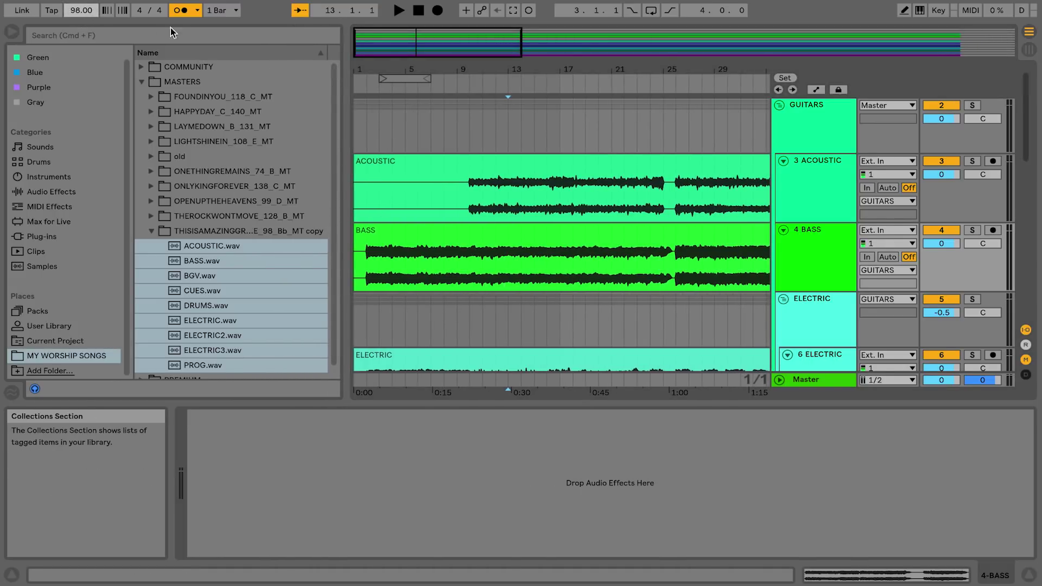
click(412, 15)
key(space)
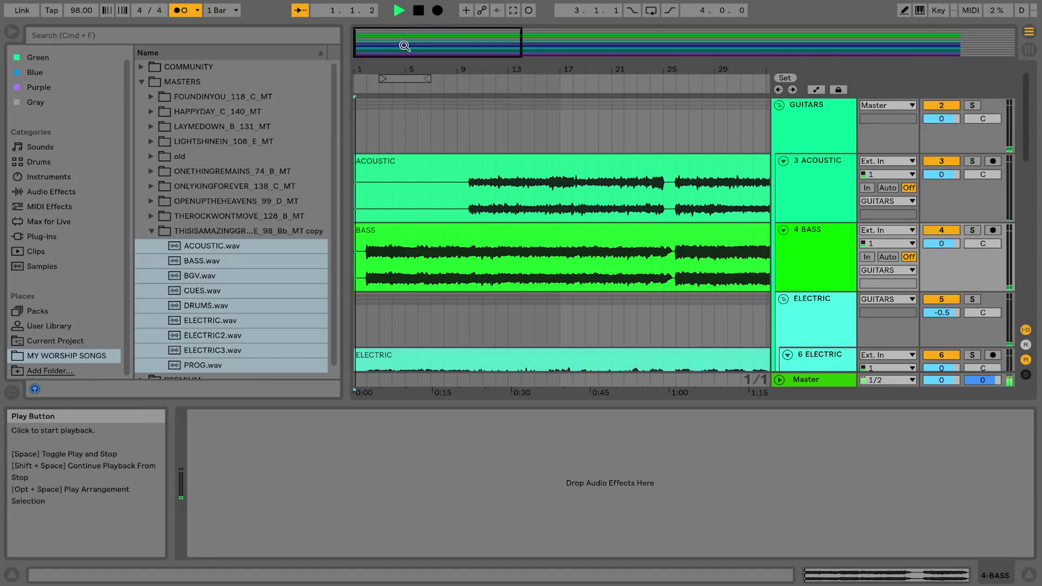
- Lower the system volume, raise the preview/cue volume, and solo the BASS track
scroll(500, 201, up, 1)
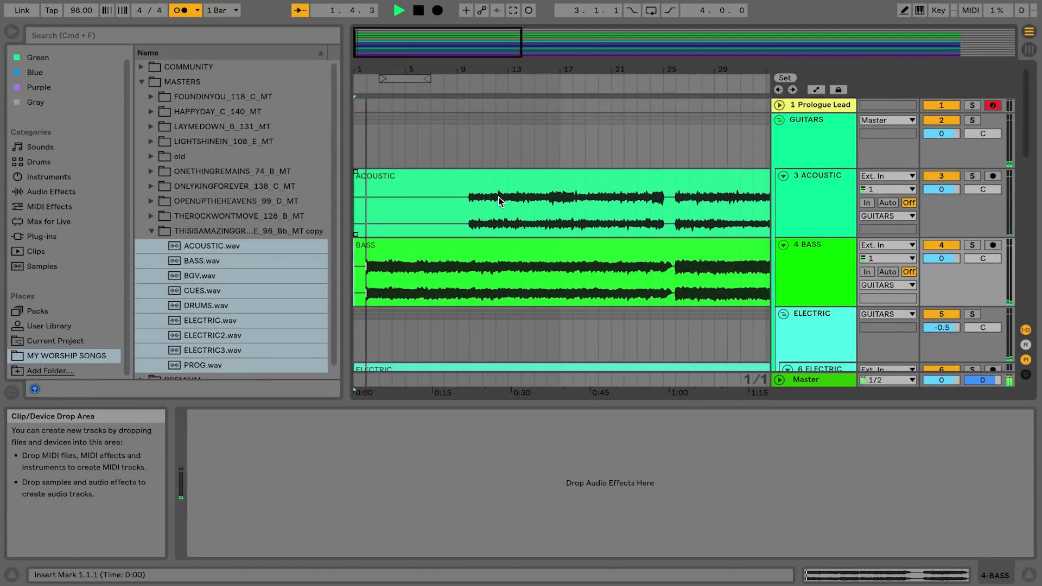
key(XF86AudioLowerVolume)
key(XF86AudioLowerVolume)
key(XF86AudioLowerVolume)
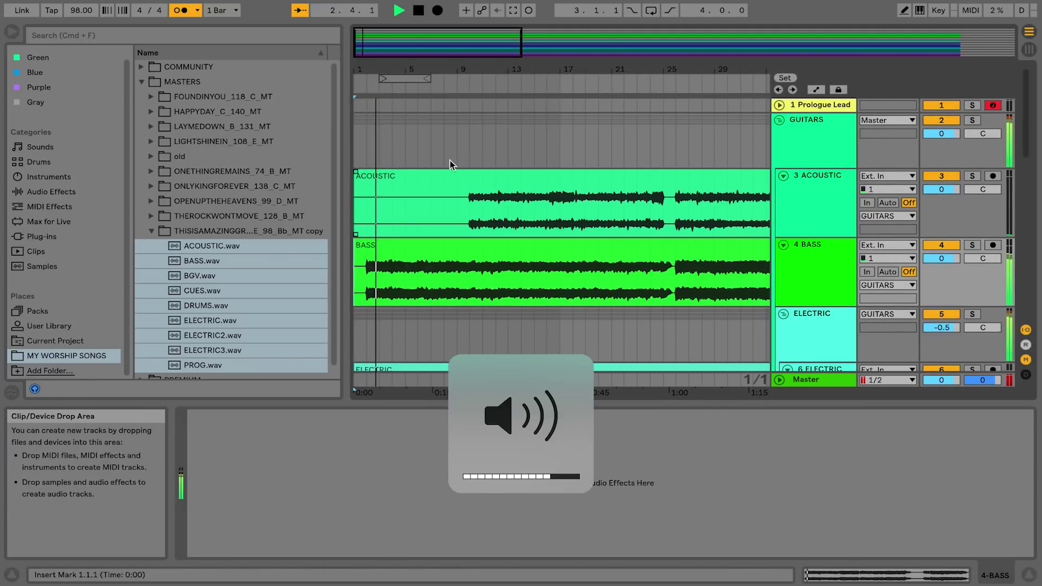
drag(983, 380, 983, 347)
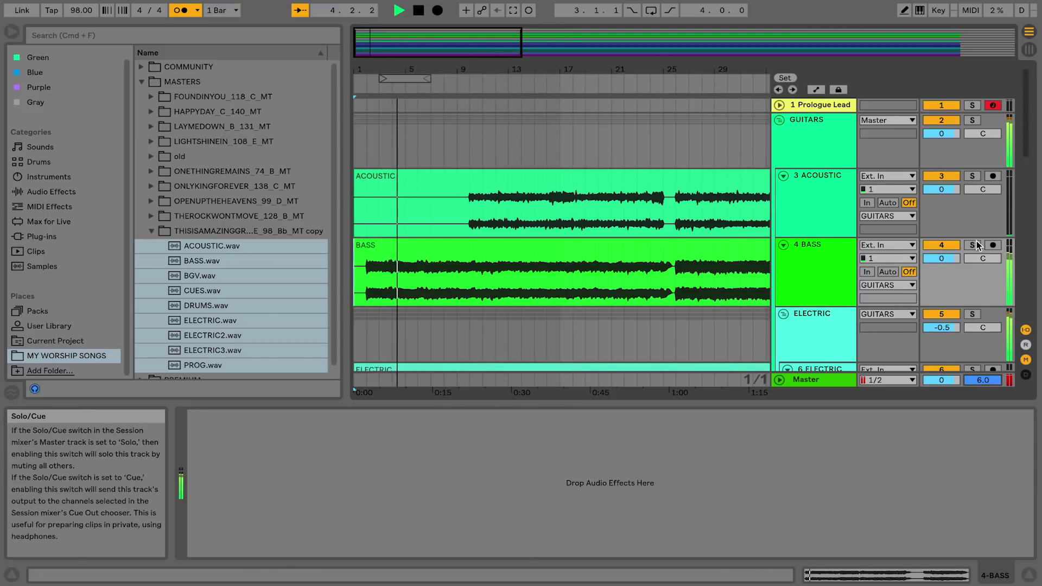
click(972, 245)
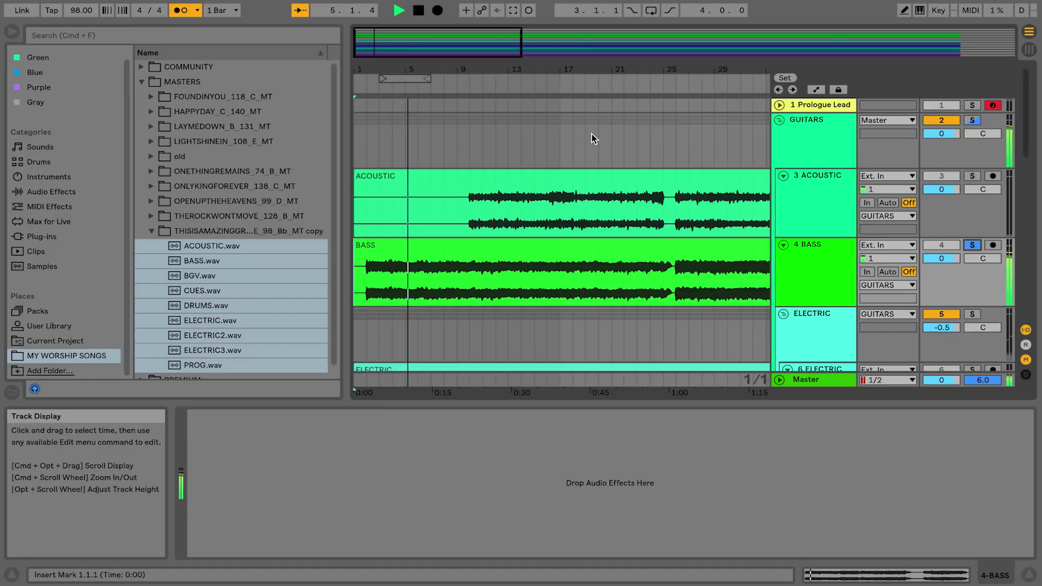
- Set the metronome sound to Wood and its rhythm to 1/8
click(198, 10)
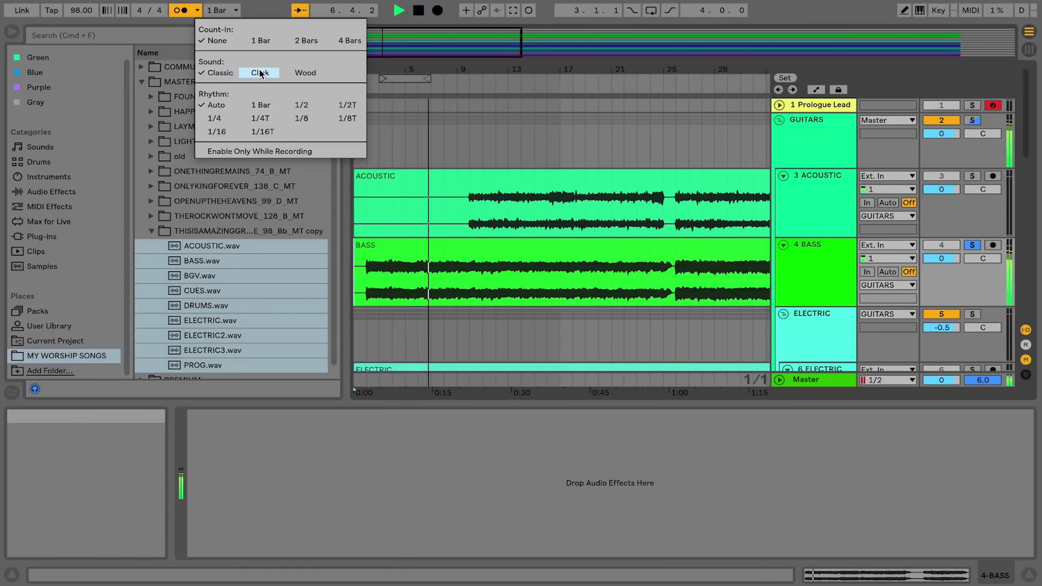
click(197, 11)
click(197, 12)
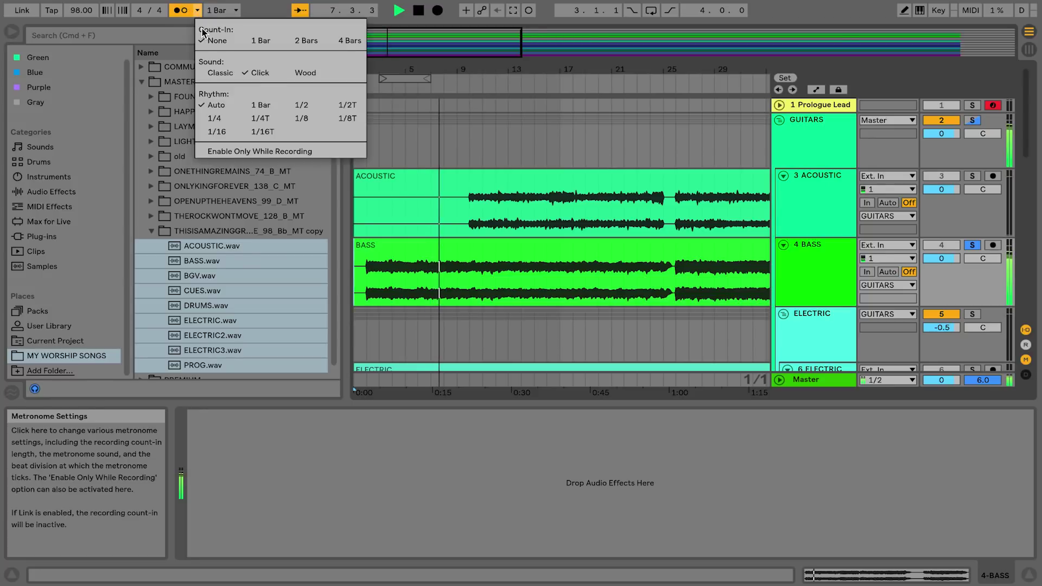
click(306, 72)
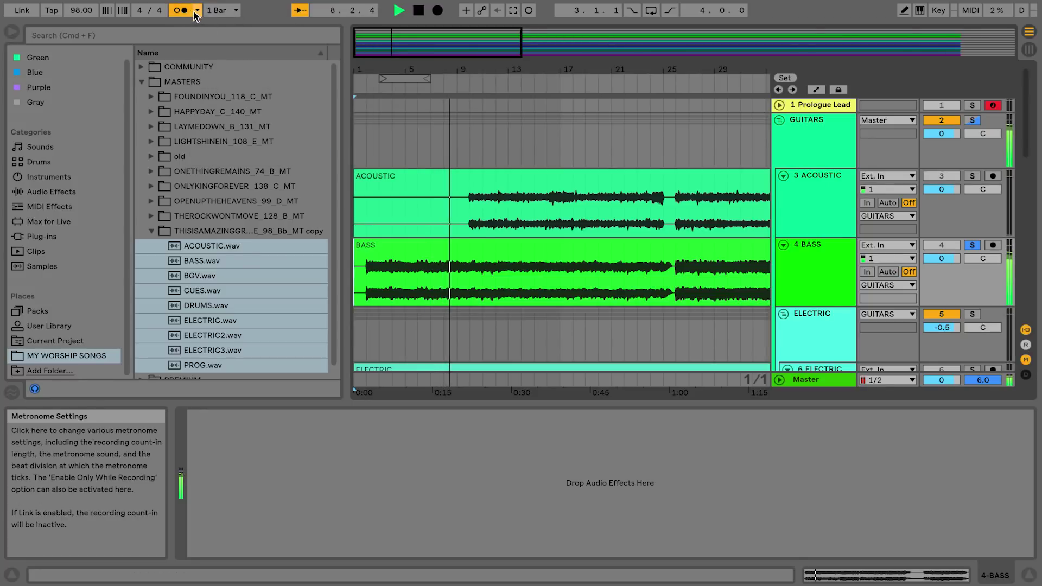
click(198, 11)
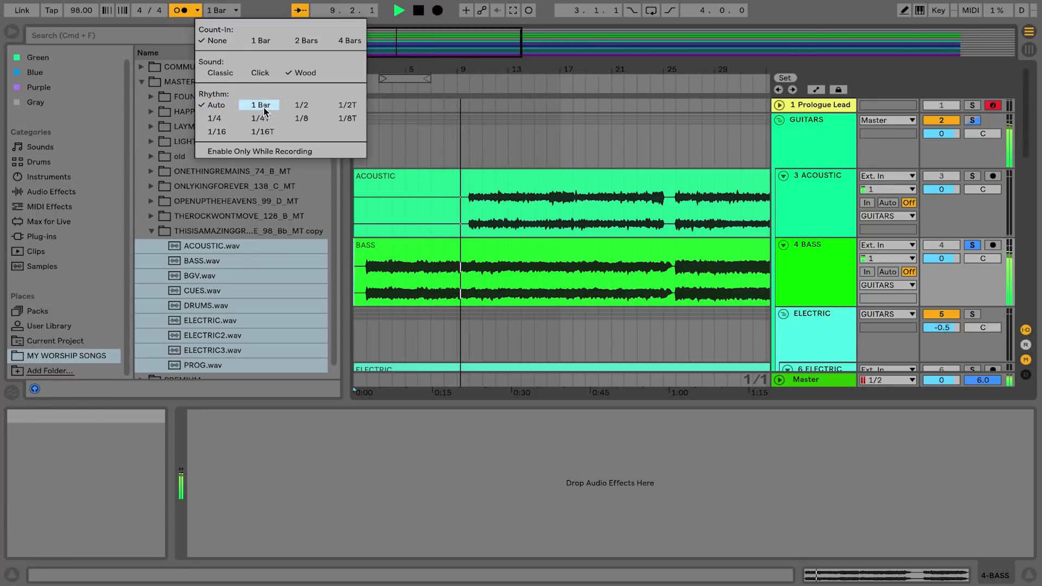
click(302, 119)
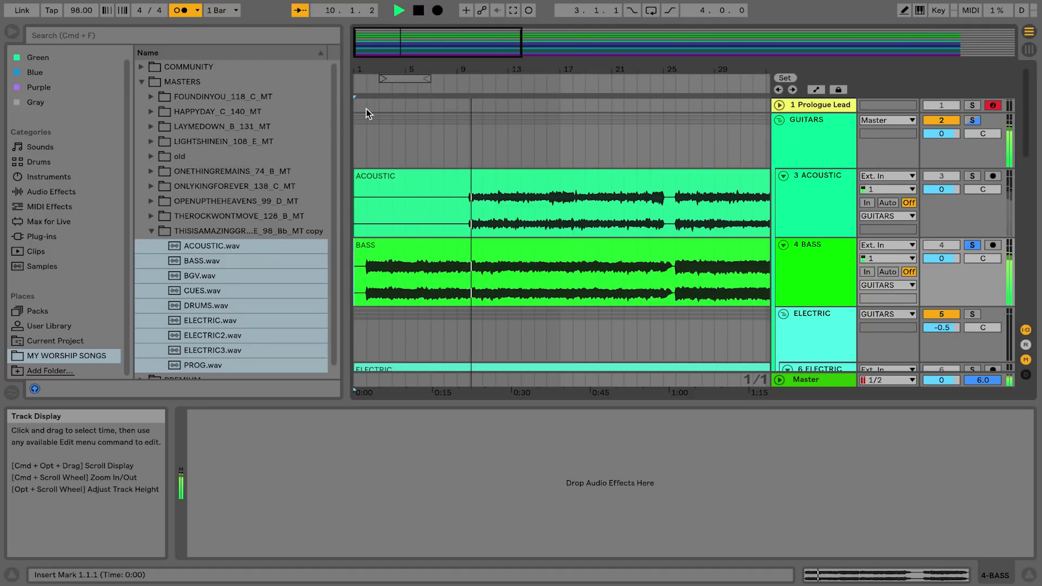
click(197, 10)
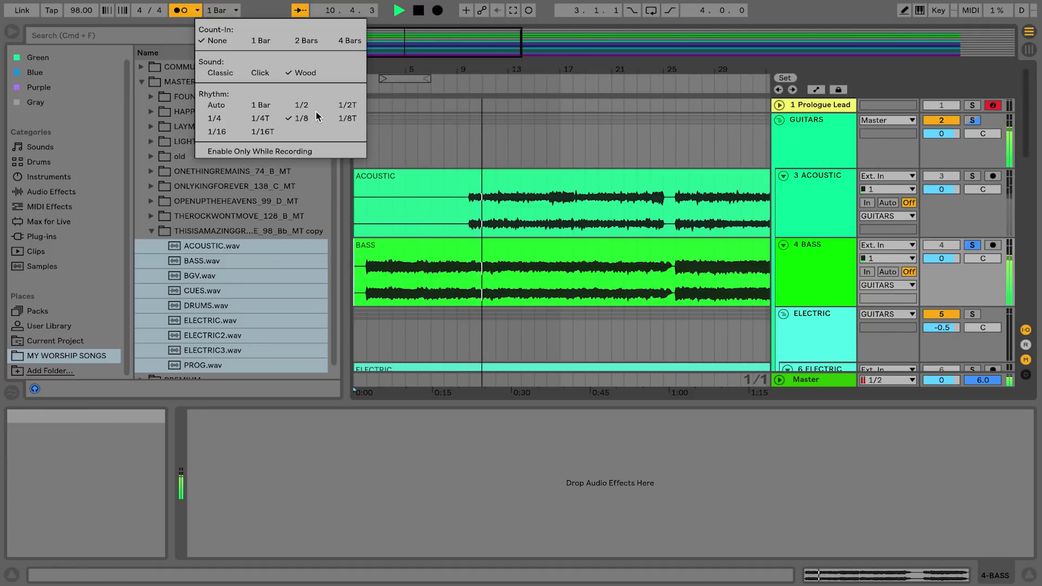
click(215, 119)
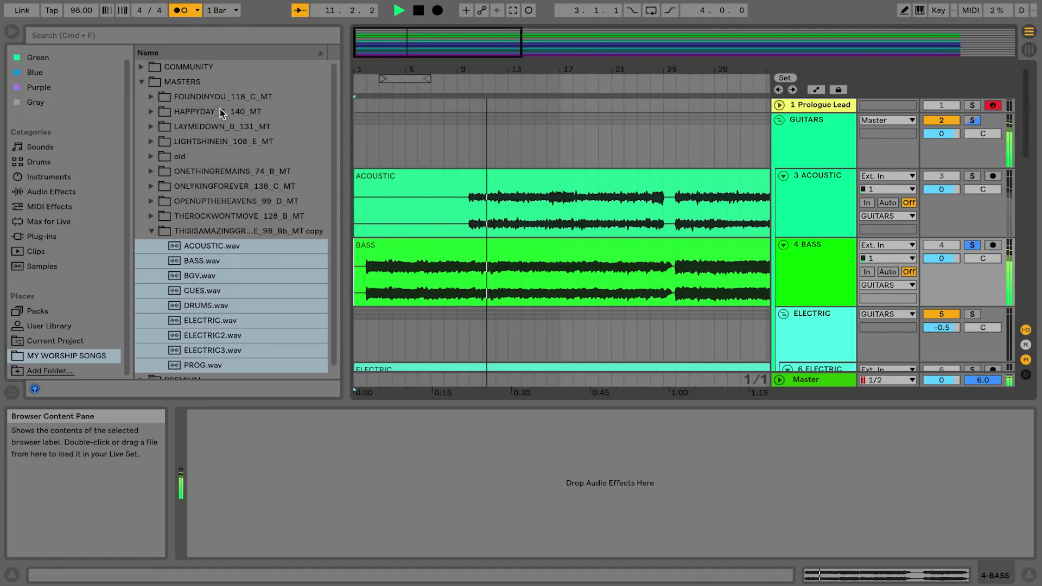
click(198, 12)
click(264, 133)
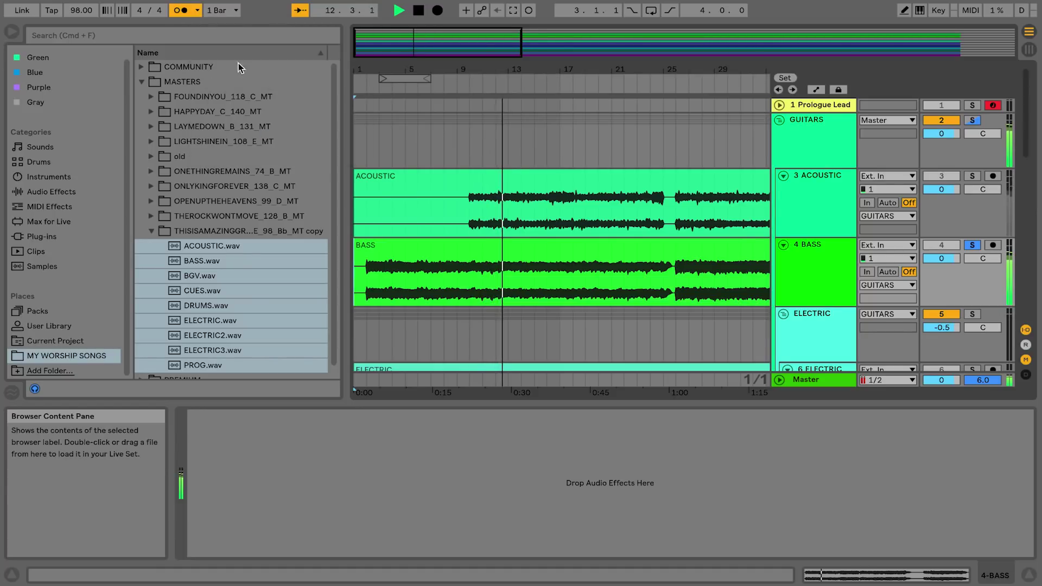
click(198, 10)
click(301, 119)
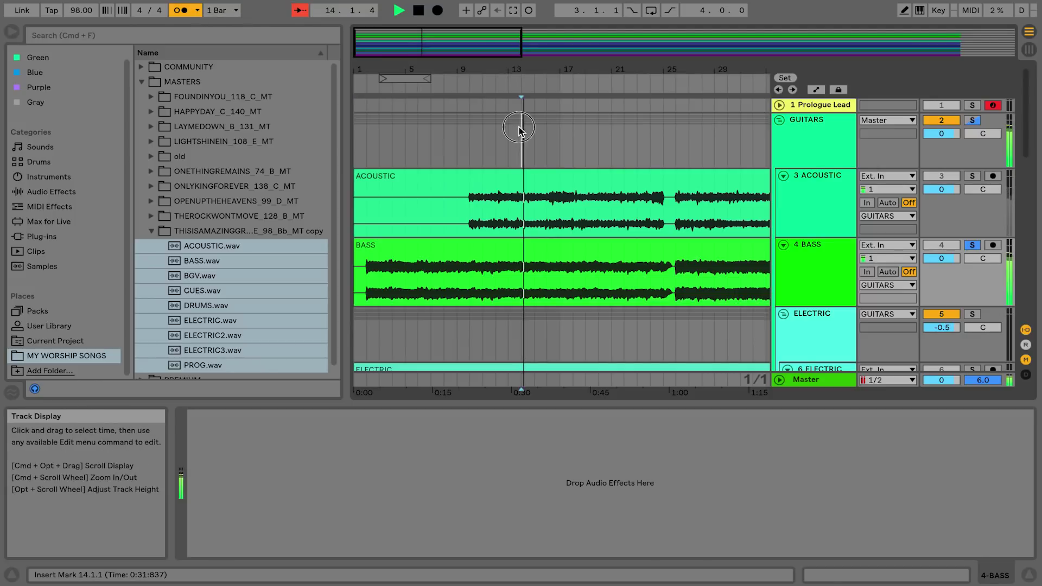
- Place the insert mark at bar 8 and stop playback
click(525, 160)
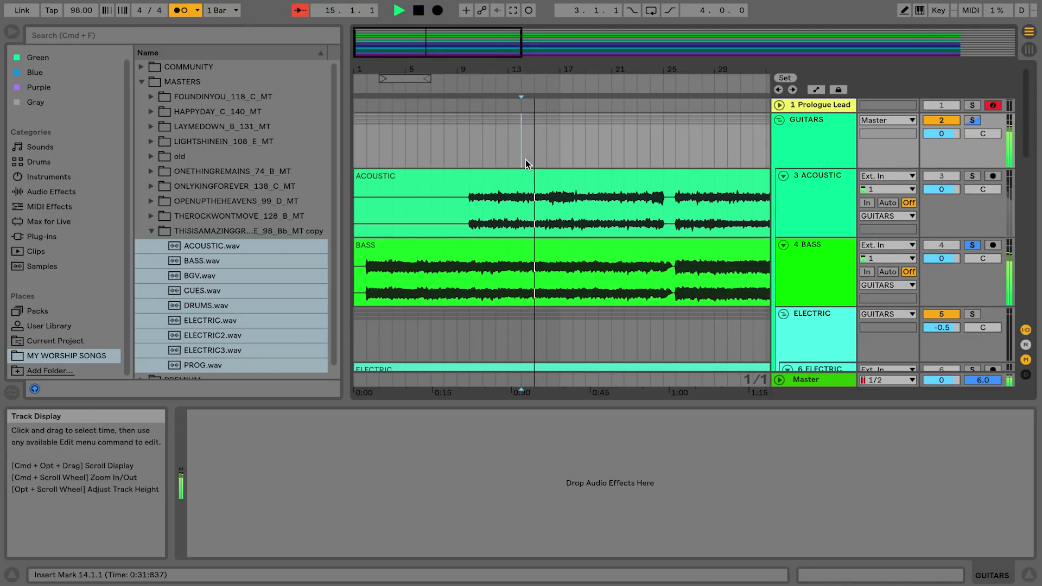
click(444, 143)
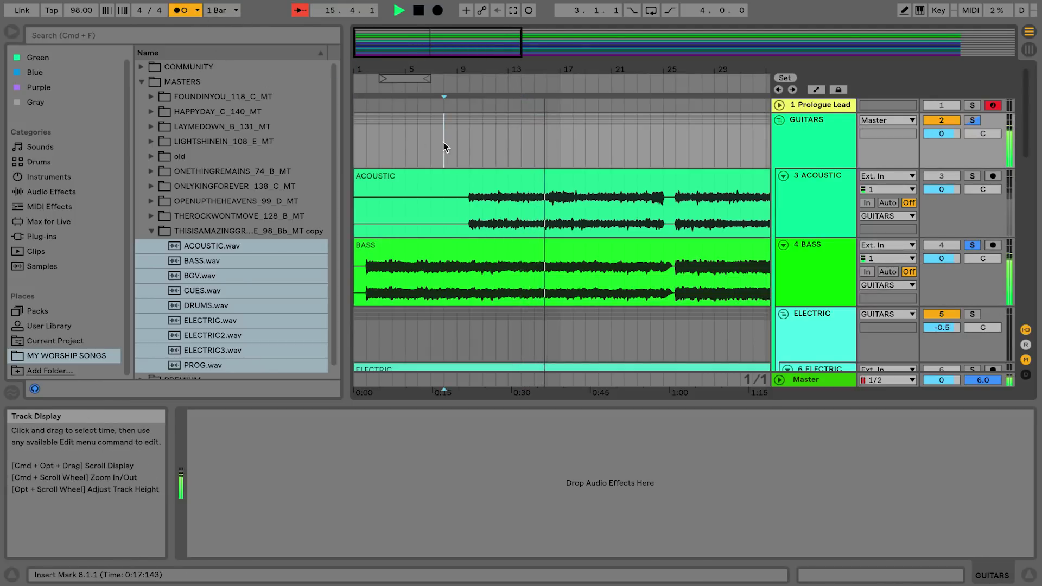
key(space)
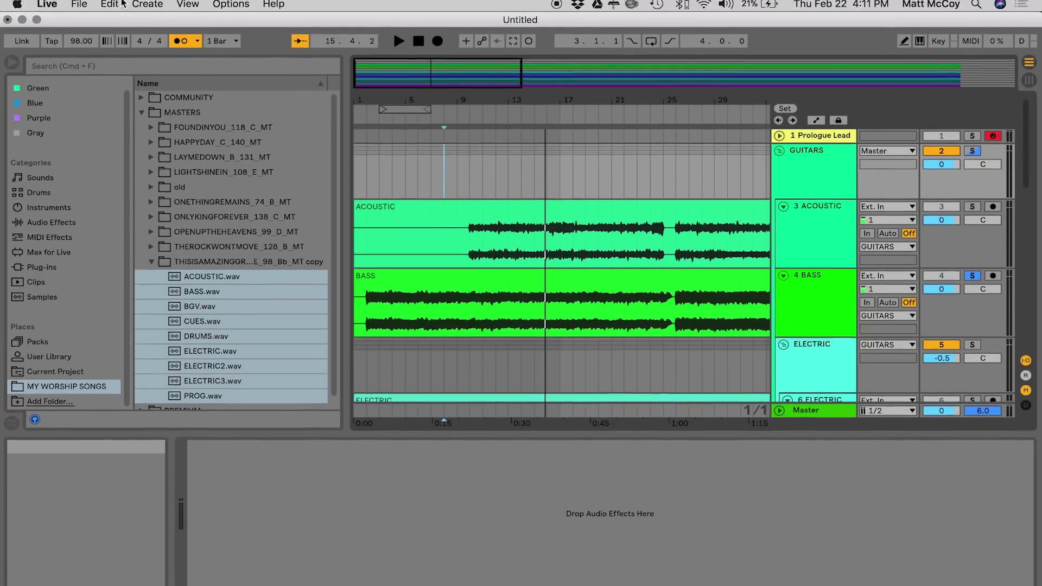
- Open Live's Preferences on the Audio device page
click(47, 8)
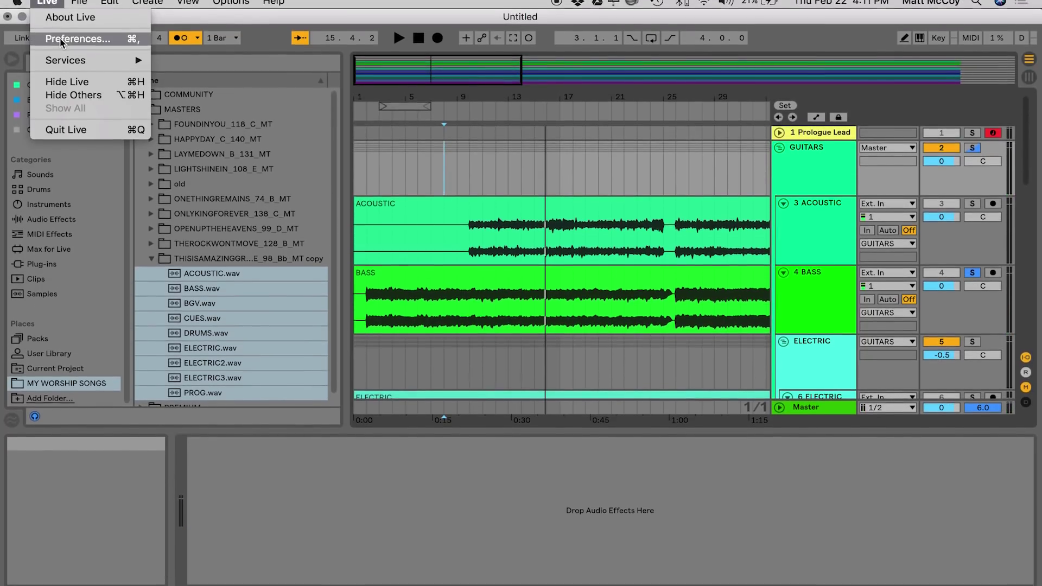
click(76, 45)
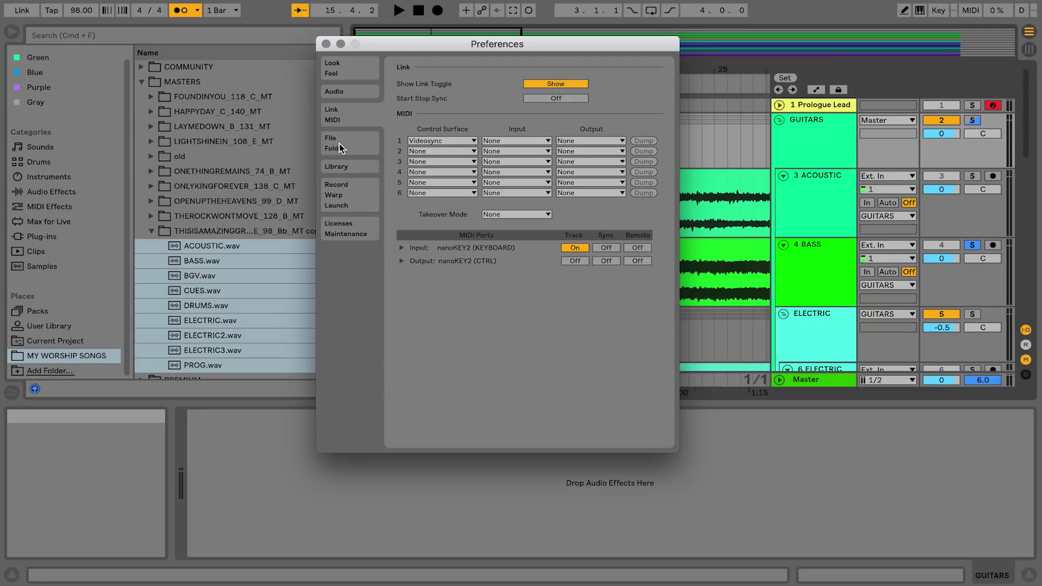
click(340, 144)
click(344, 120)
click(352, 89)
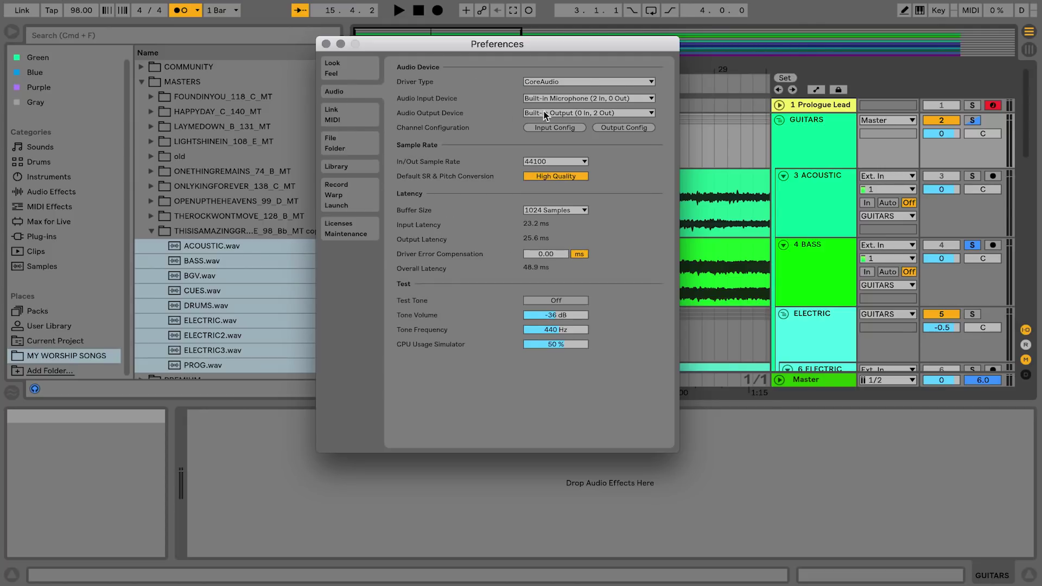
- In Output Config, name the mono outputs 'Click / Cues' and 'Tracks' and confirm
click(639, 128)
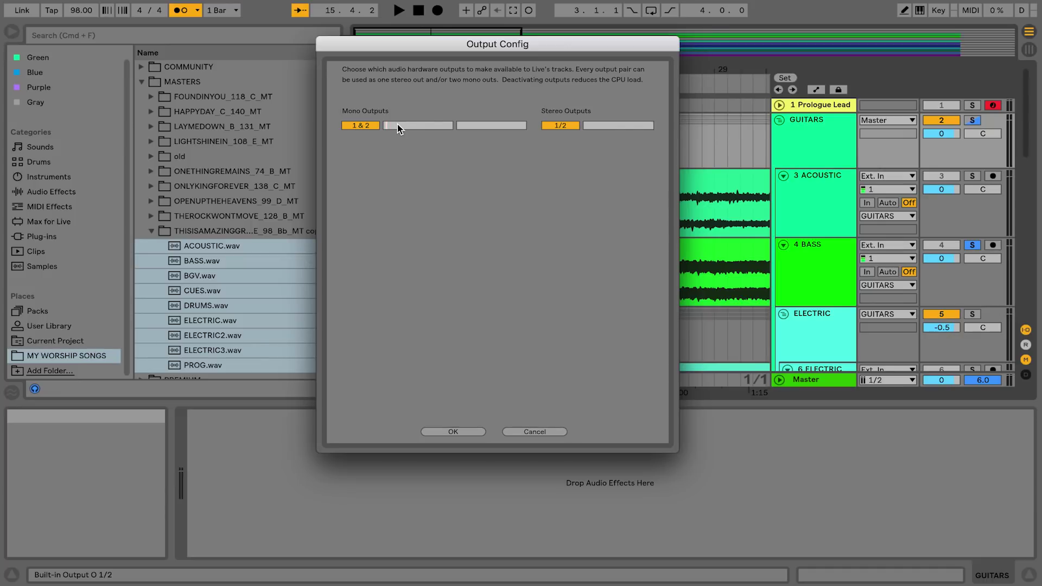
text(Left)
key(Return)
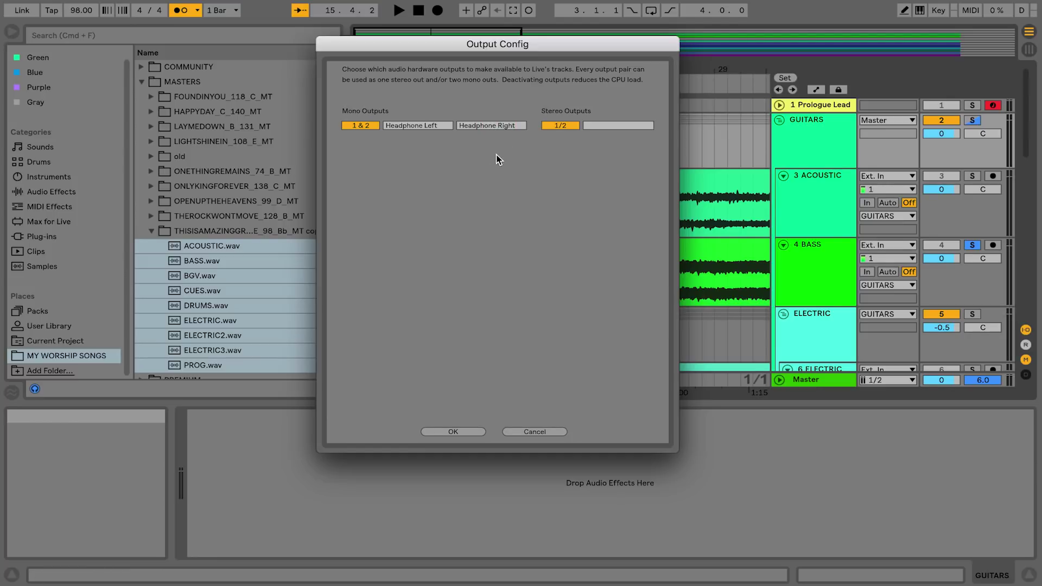
click(438, 129)
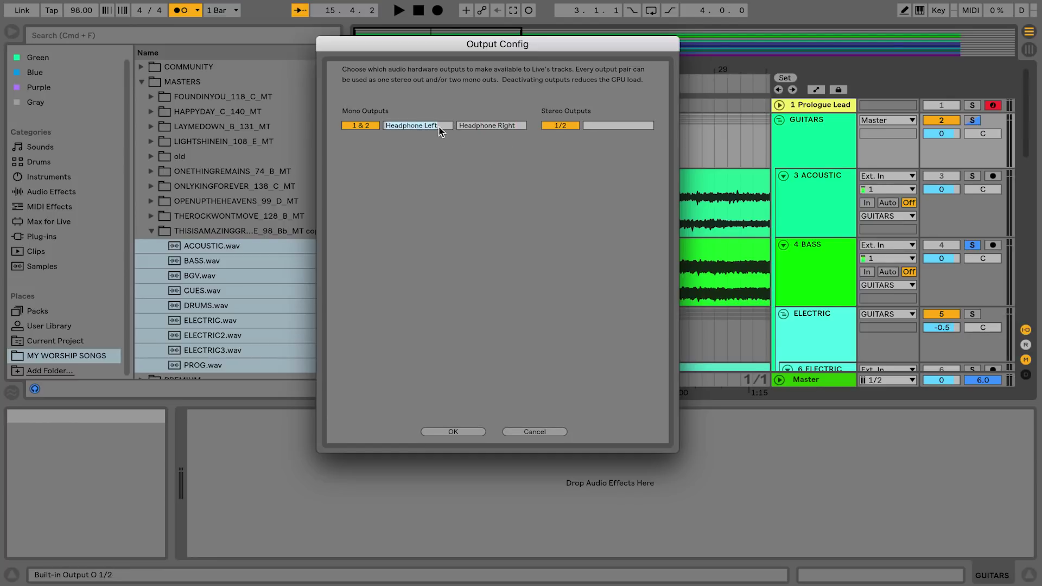
text(Click / Cues)
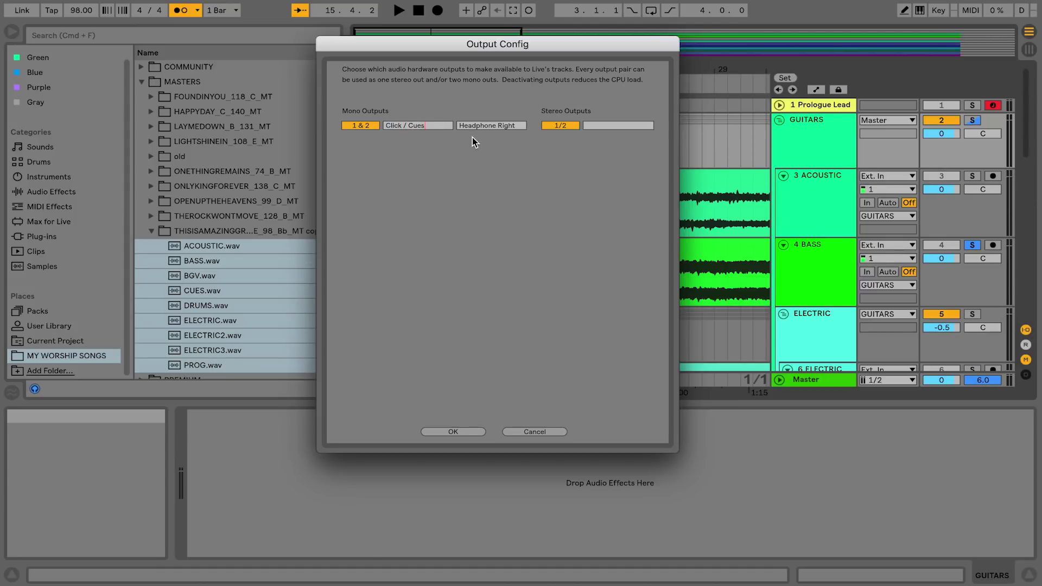
click(501, 130)
text(Tracks)
click(464, 432)
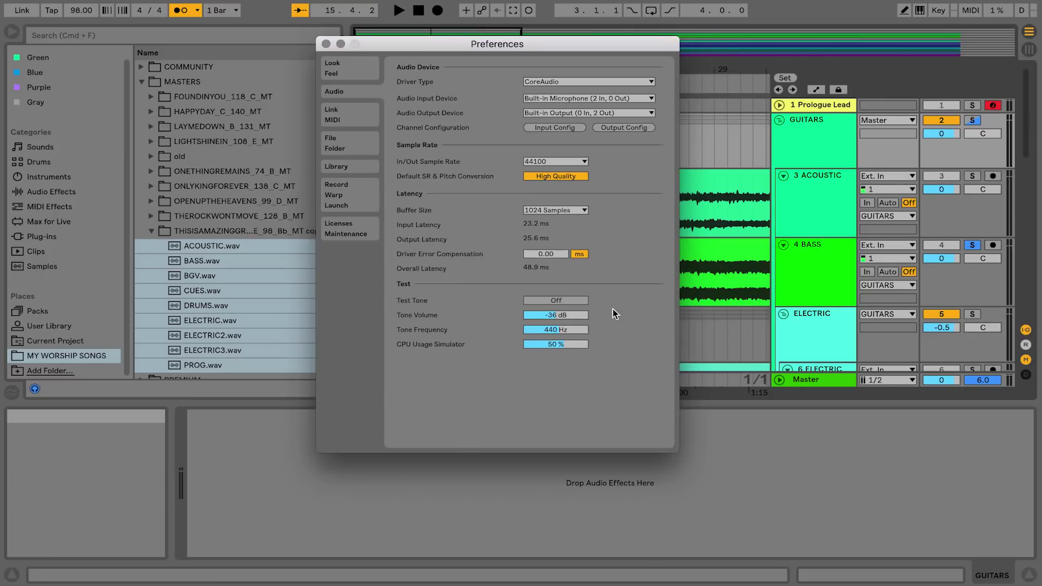
- Close Preferences and check ACOUSTIC's input source and channel lists without changing them
click(326, 44)
click(740, 154)
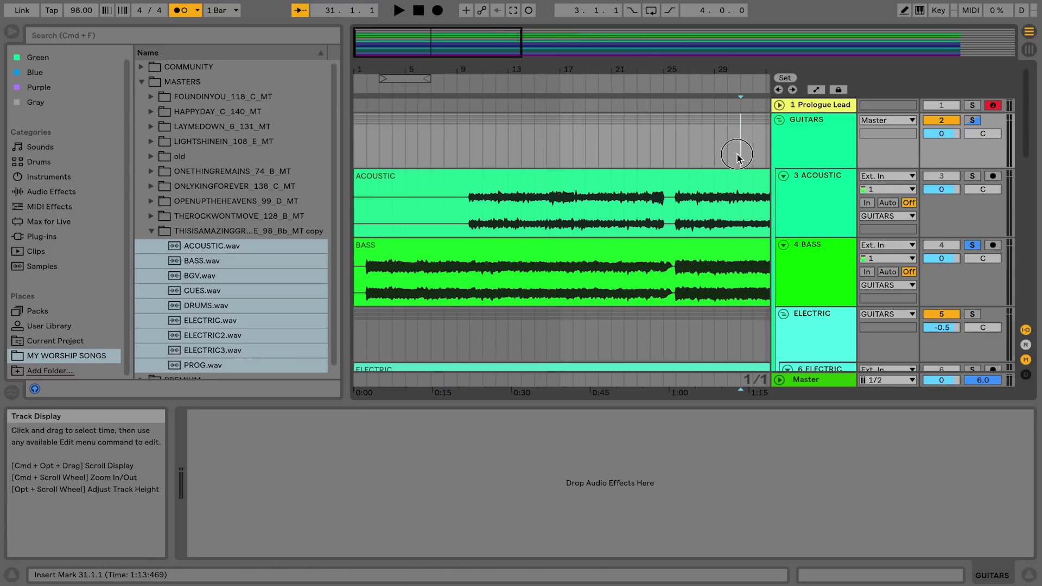
click(880, 190)
click(880, 189)
click(880, 176)
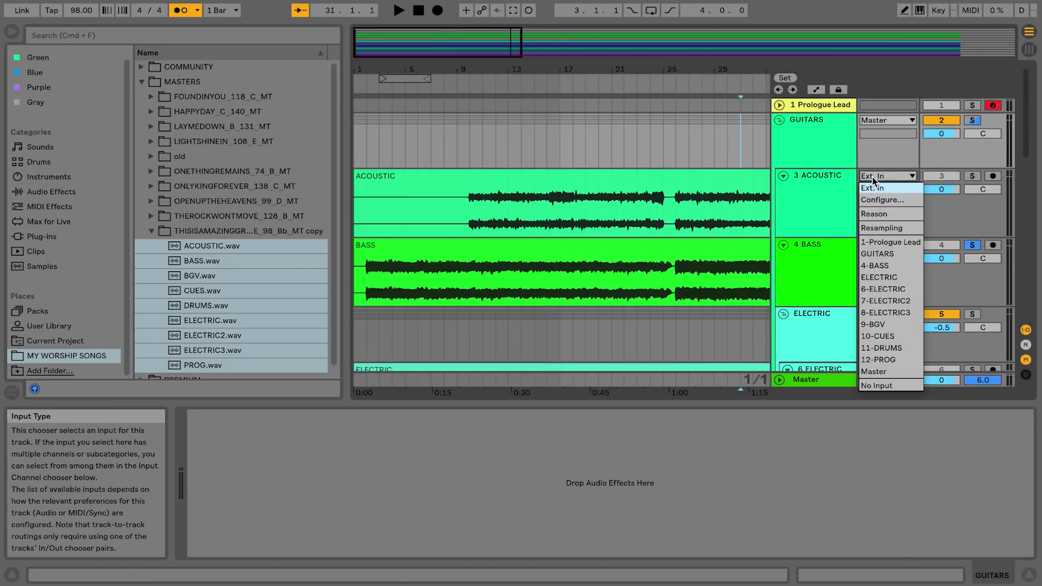
click(881, 189)
click(880, 189)
click(882, 190)
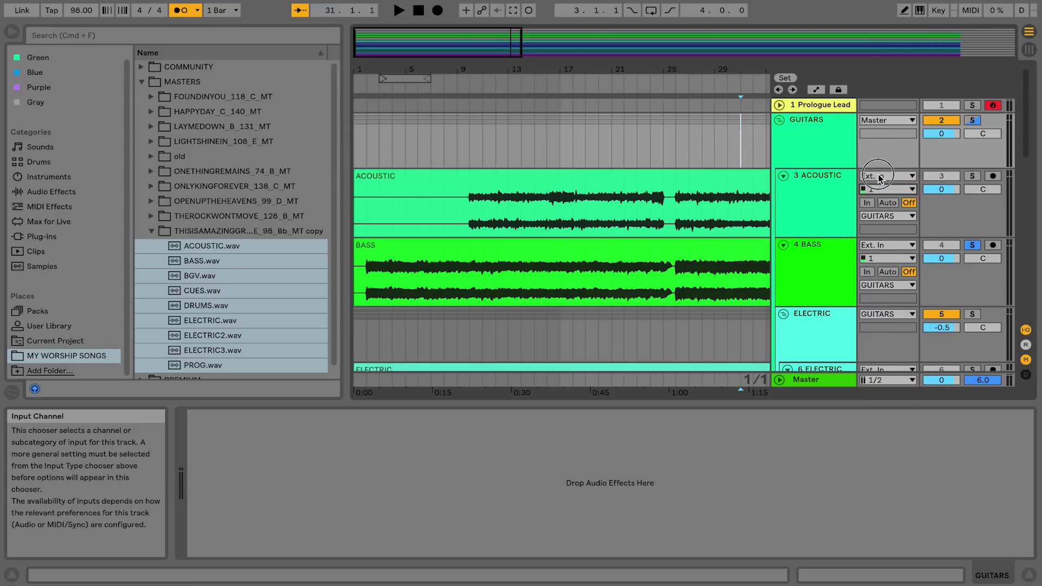
- Route the ACOUSTIC track's output to Ext. Out on channels 1/2
click(885, 216)
click(883, 227)
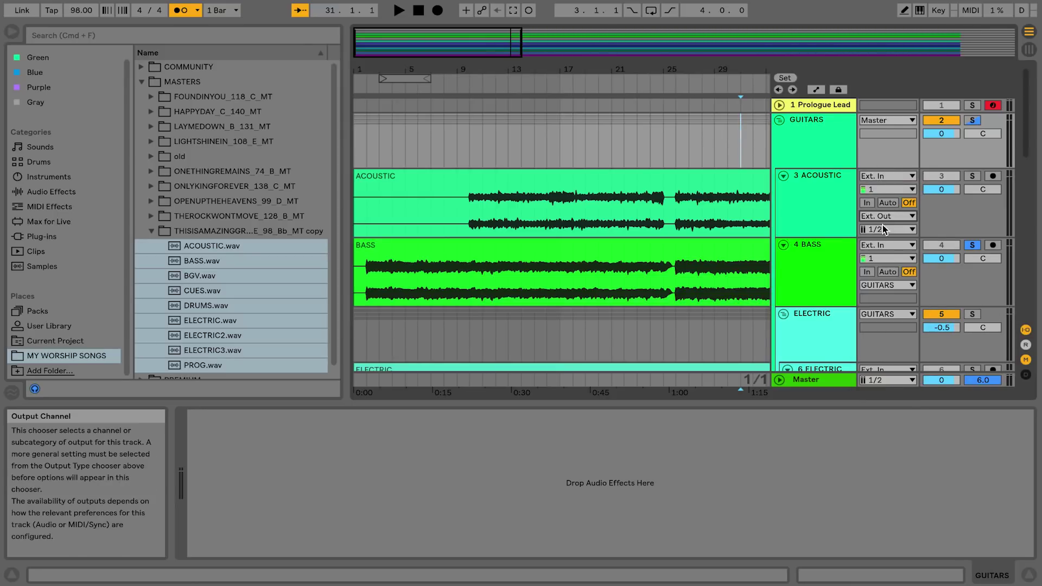
click(884, 229)
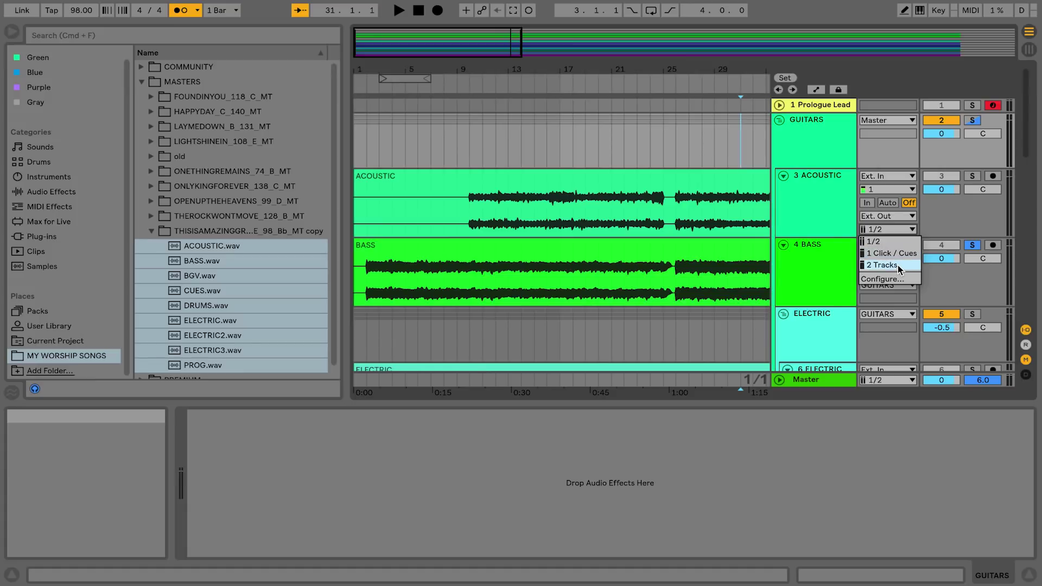
click(917, 222)
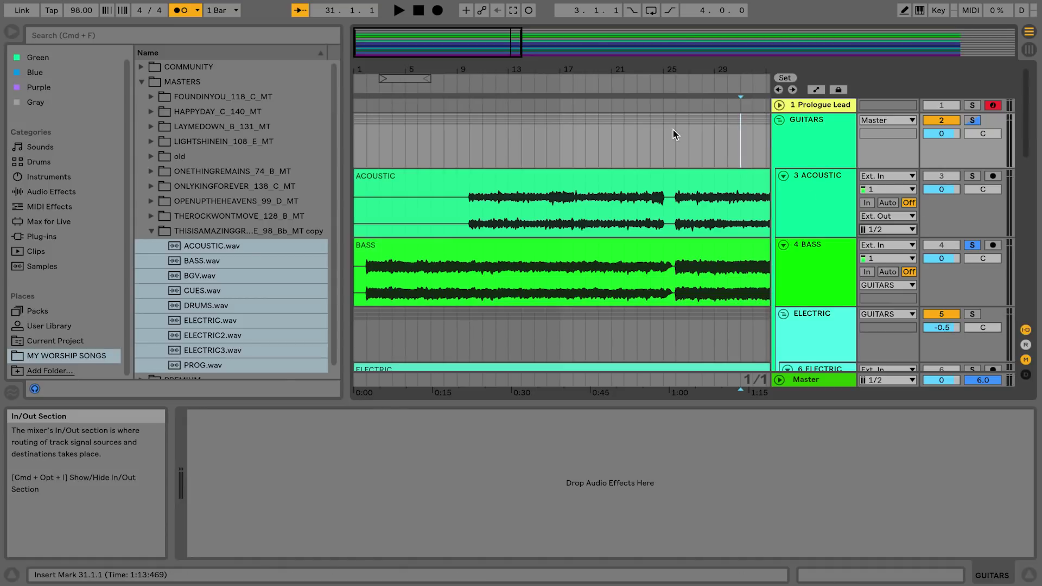
click(610, 151)
- Narrow the browser and zoom the arrangement out to show the whole song
drag(348, 161, 270, 162)
click(621, 158)
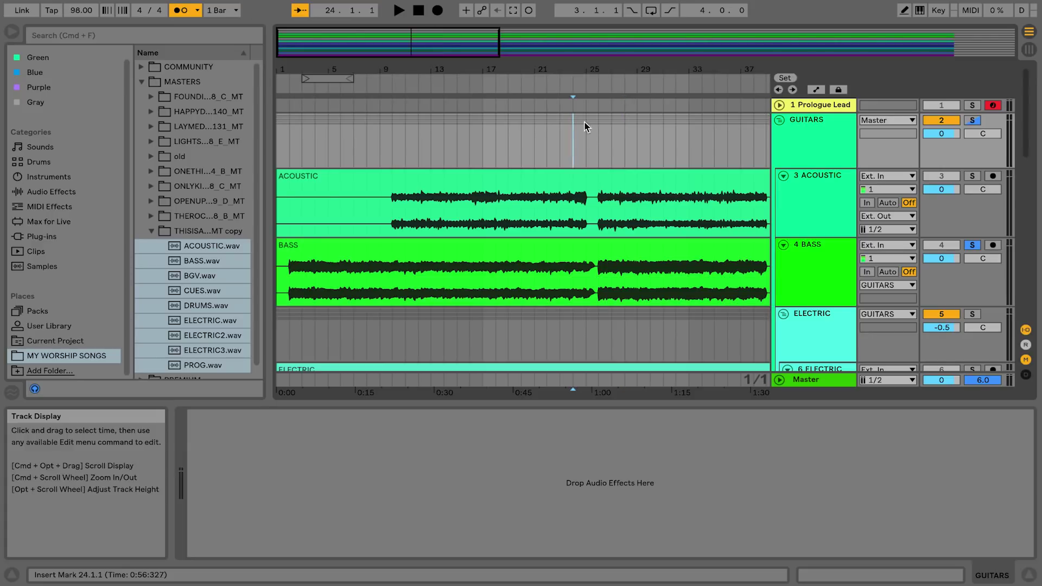
mouse_move(579, 73)
mouse_down()
mouse_move(448, 60)
mouse_move(434, 48)
mouse_up()
click(468, 218)
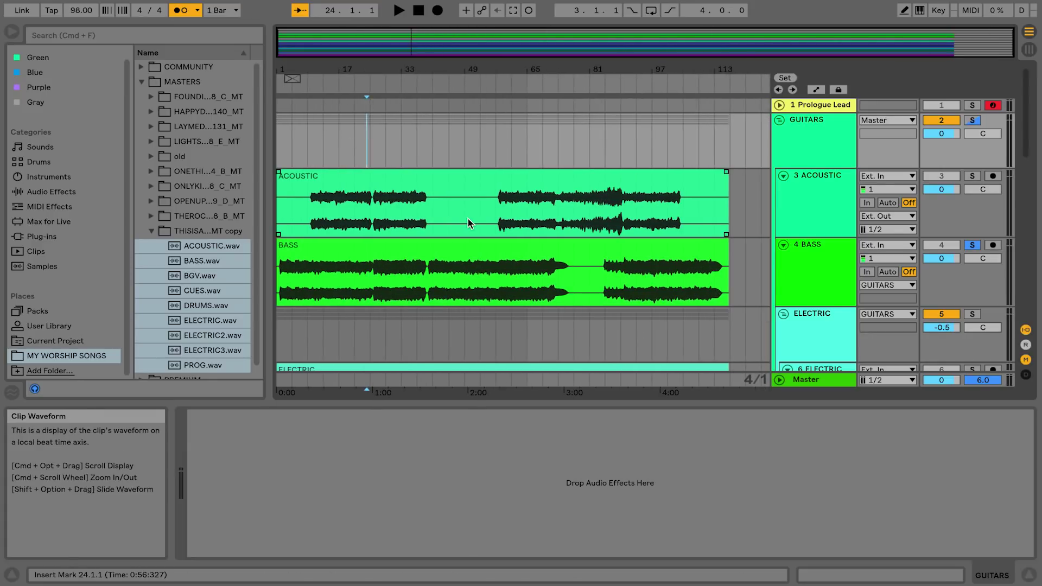
scroll(469, 216, down, 5)
click(482, 143)
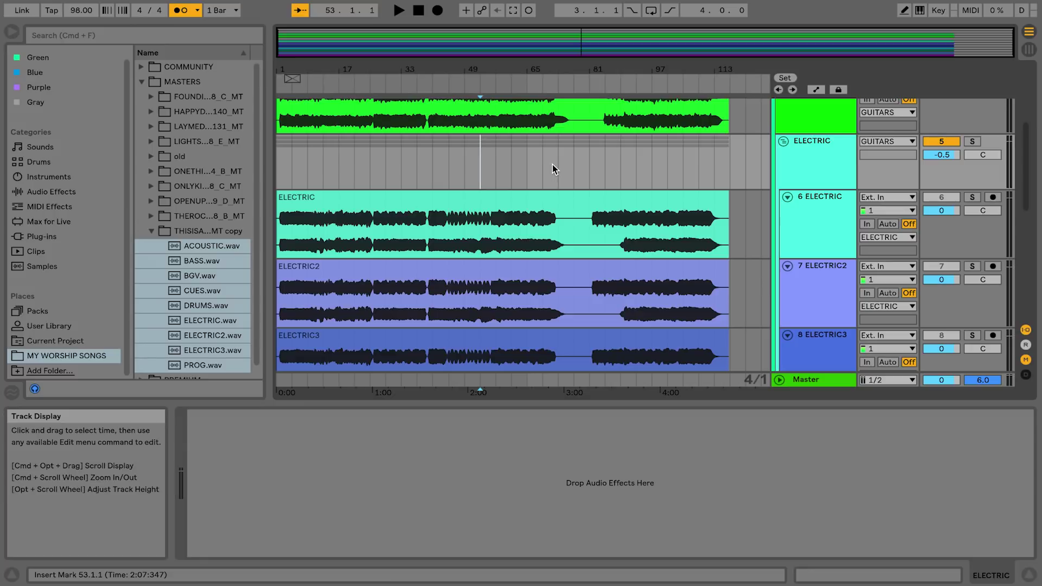
- Select all, turn Encode MP3 on in Export Audio/Video, and cancel the dialog
key(super+a)
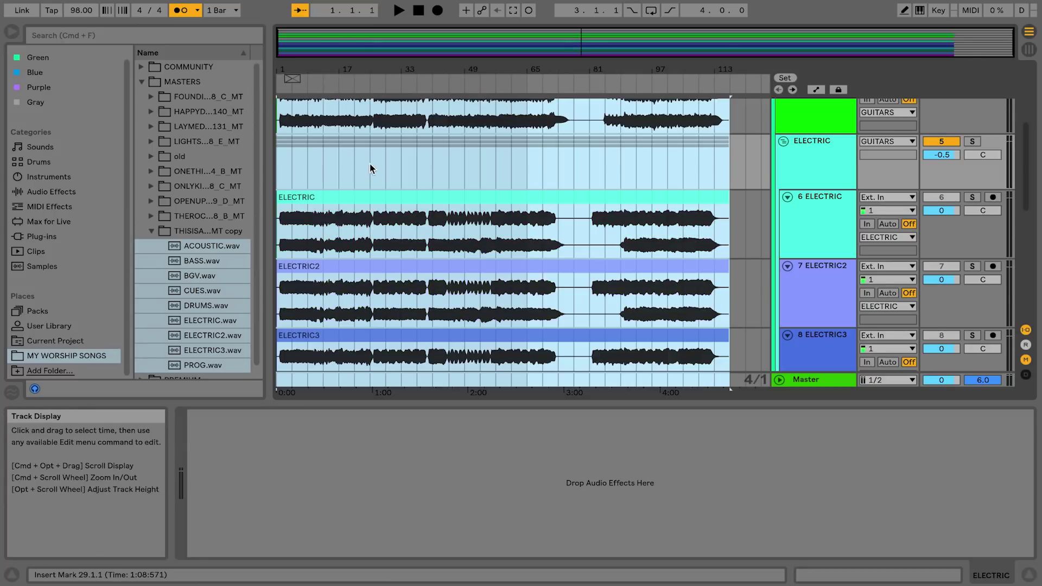
click(74, 0)
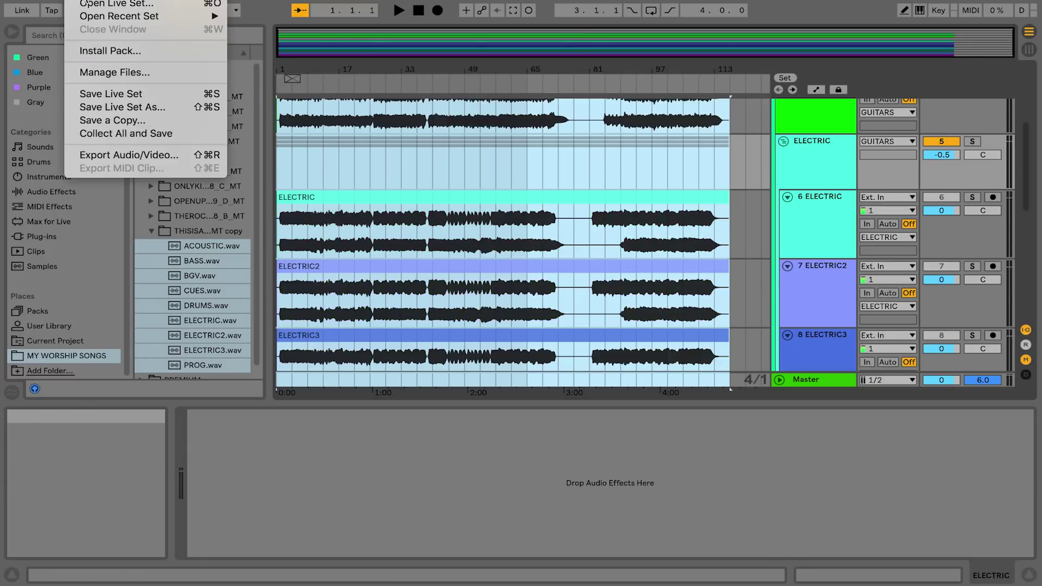
click(87, 154)
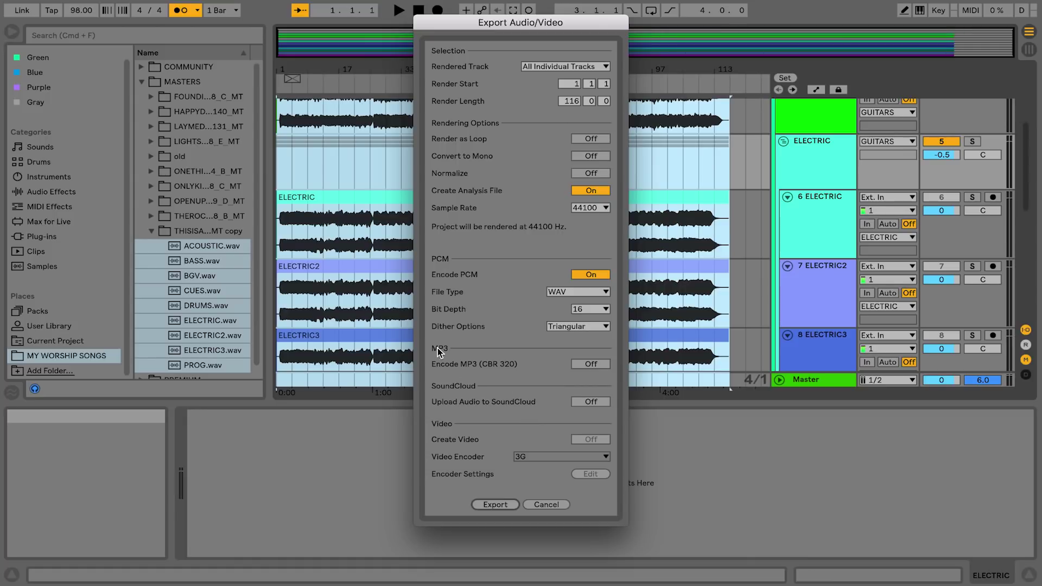
click(589, 365)
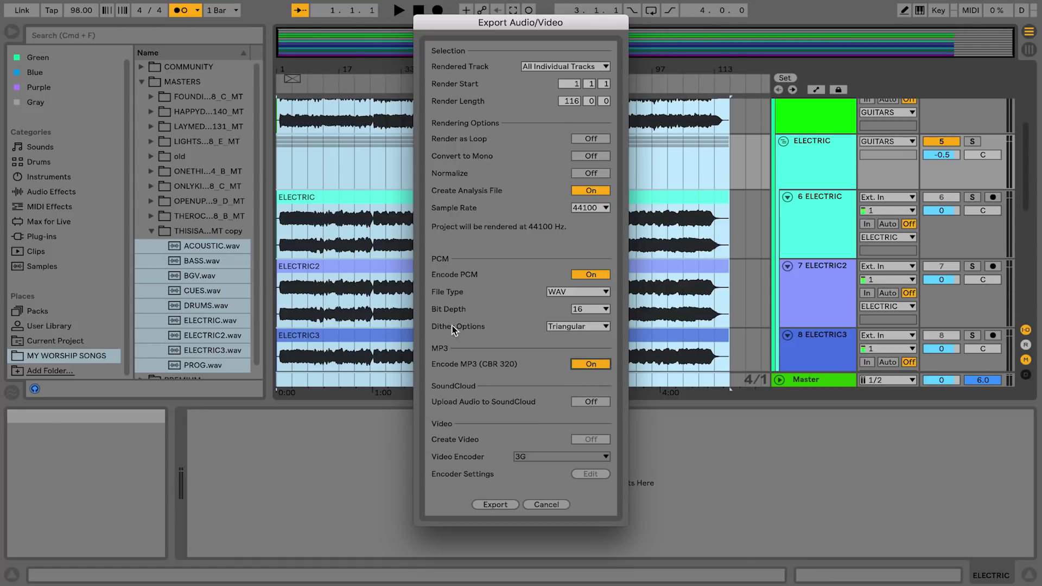
click(553, 508)
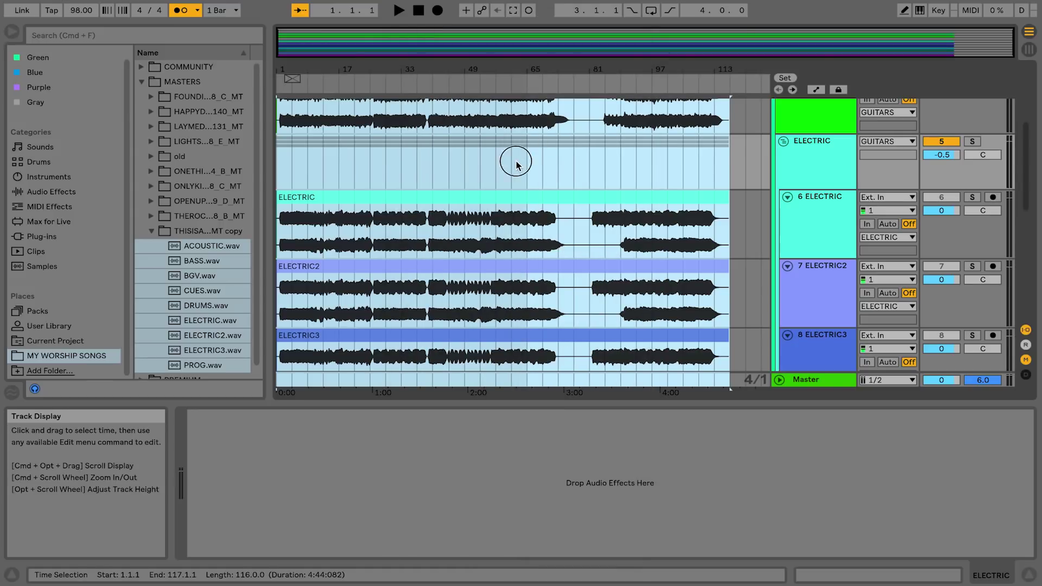
click(476, 169)
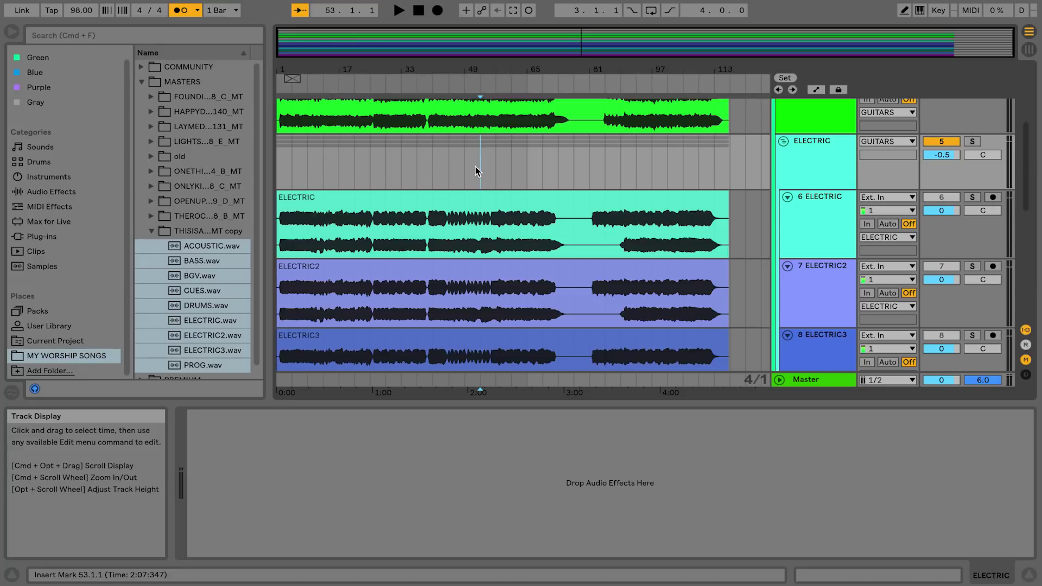
- Switch to the Session mixer and select the GUITARS and Prologue Lead tracks
key(Tab)
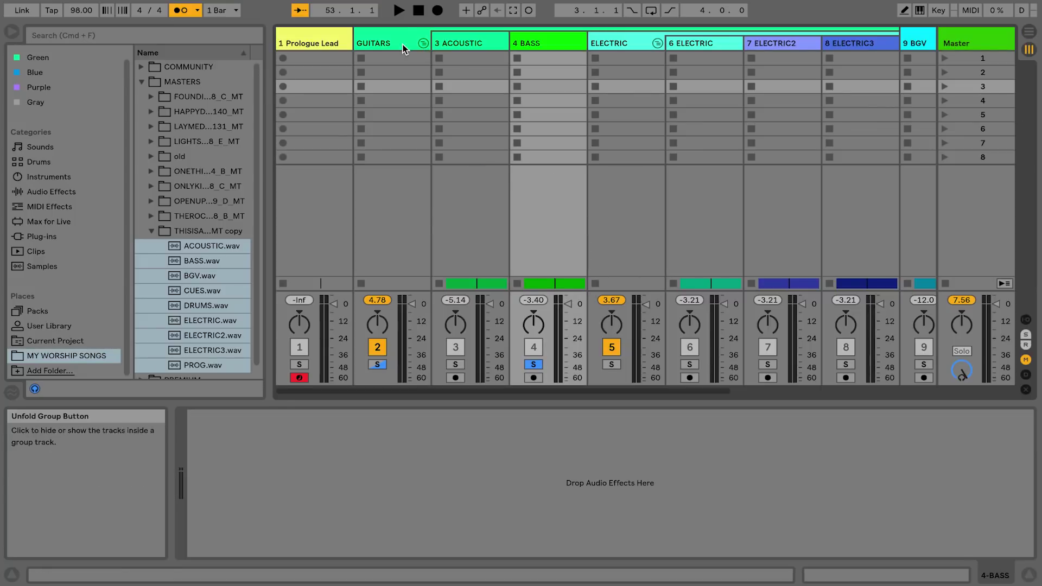
click(404, 44)
click(301, 43)
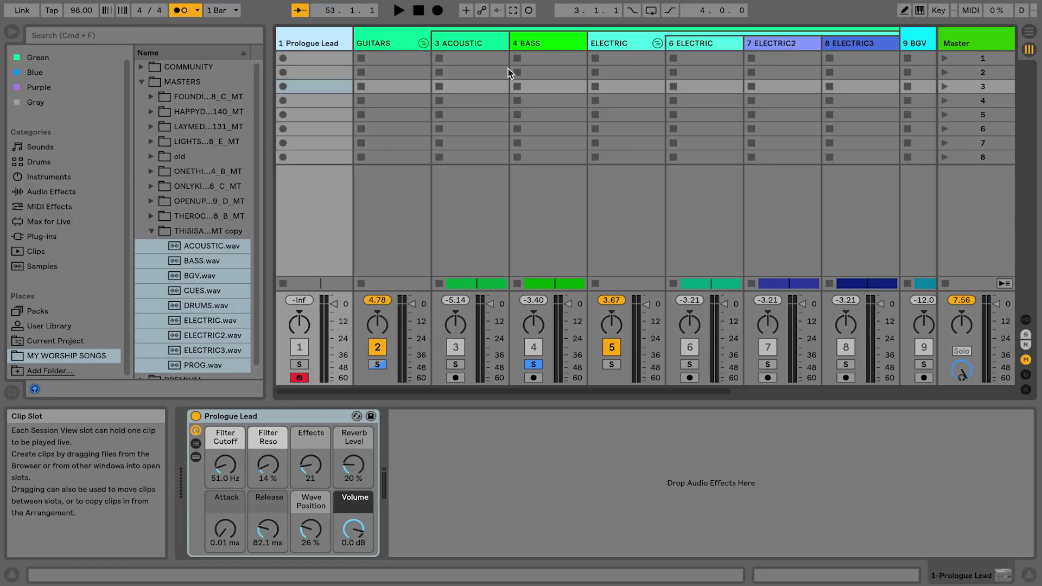
click(380, 100)
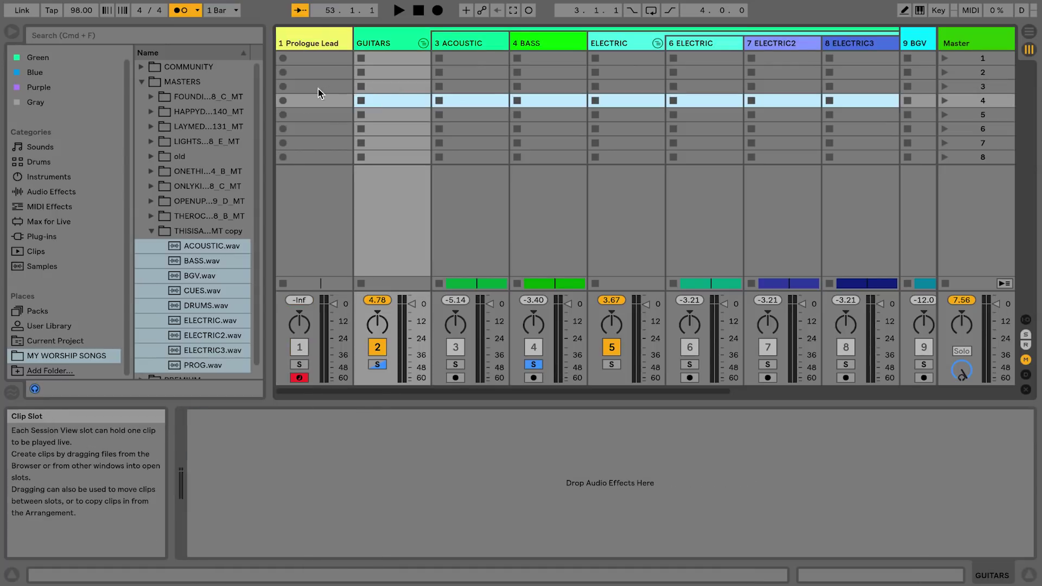
click(318, 89)
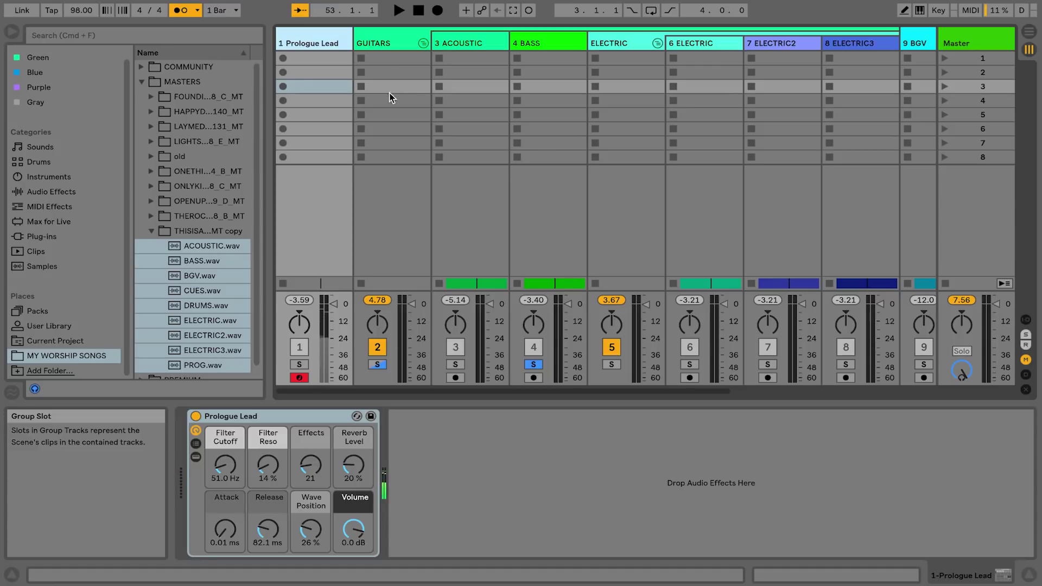
- Unsolo GUITARS and BASS, select Prologue Lead's first slot, and start playback
click(376, 244)
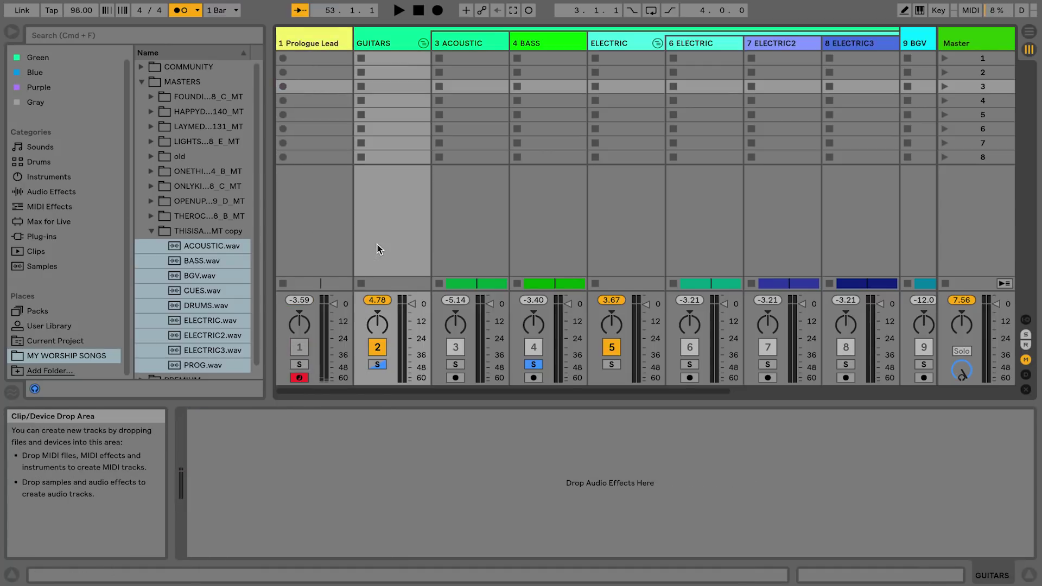
click(533, 364)
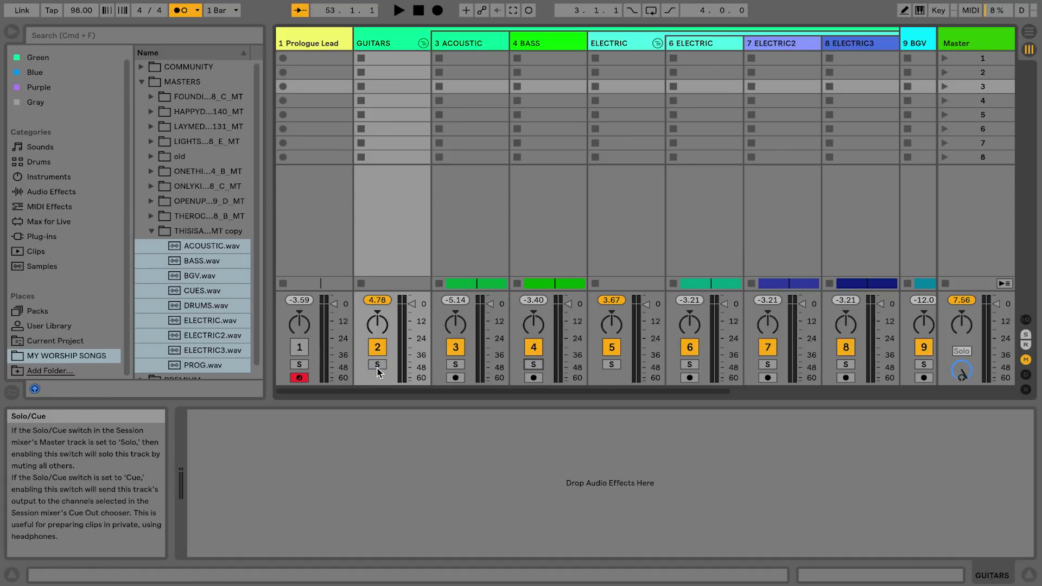
click(377, 364)
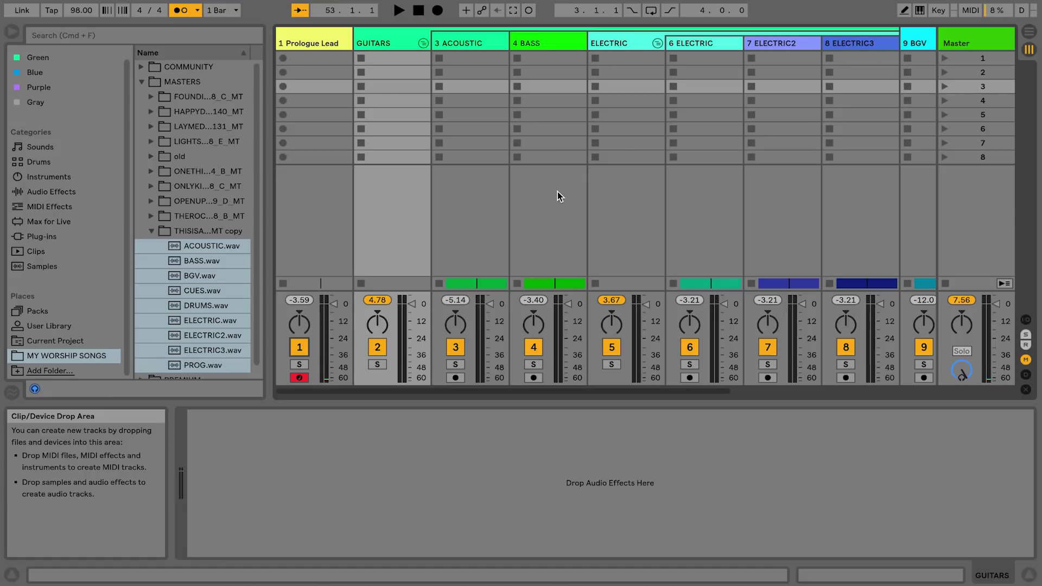
click(415, 104)
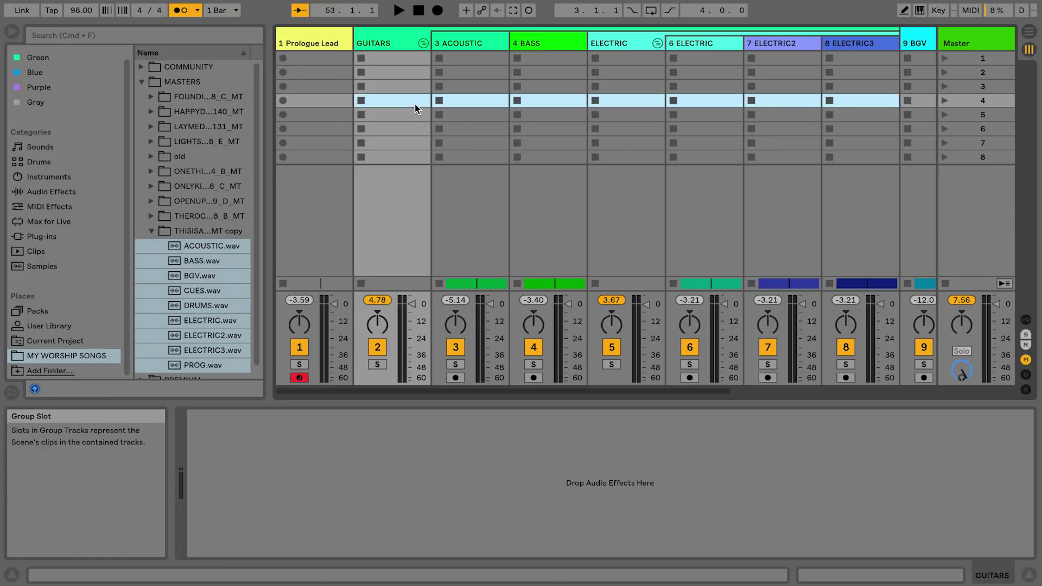
click(312, 58)
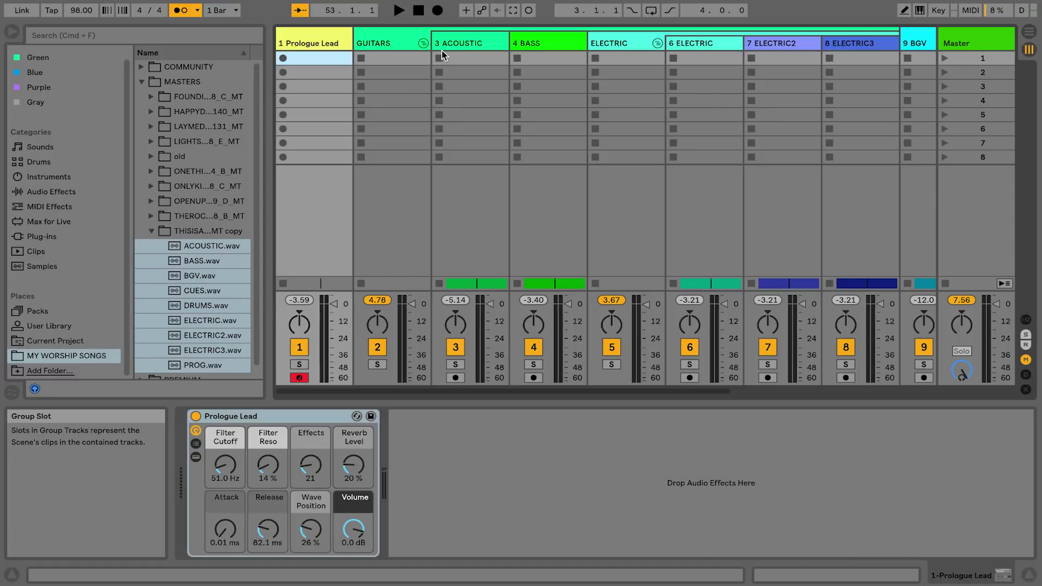
key(space)
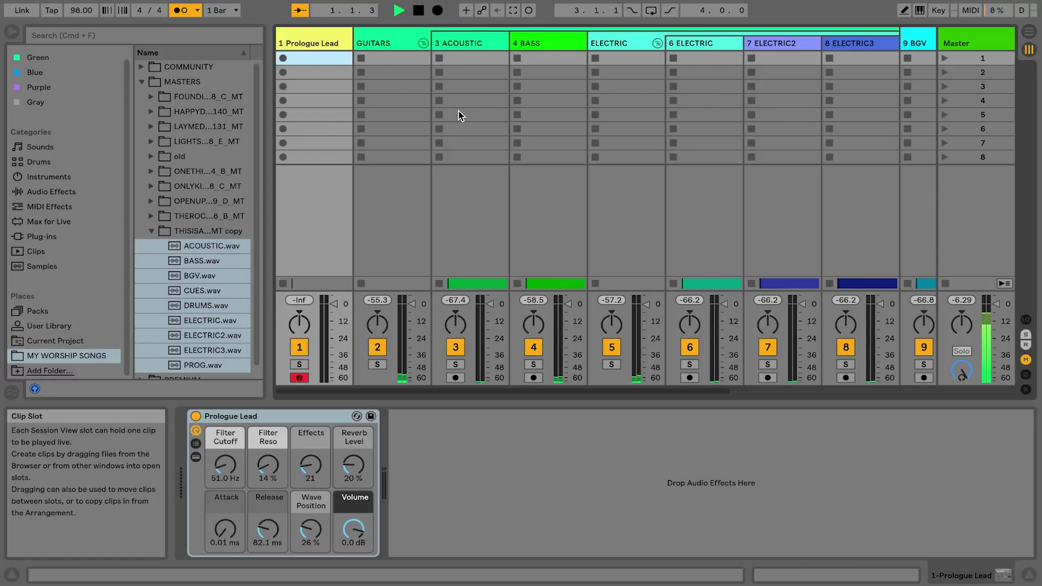
- In the arrangement, delete every track except Prologue Lead
key(Tab)
scroll(796, 343, down, 5)
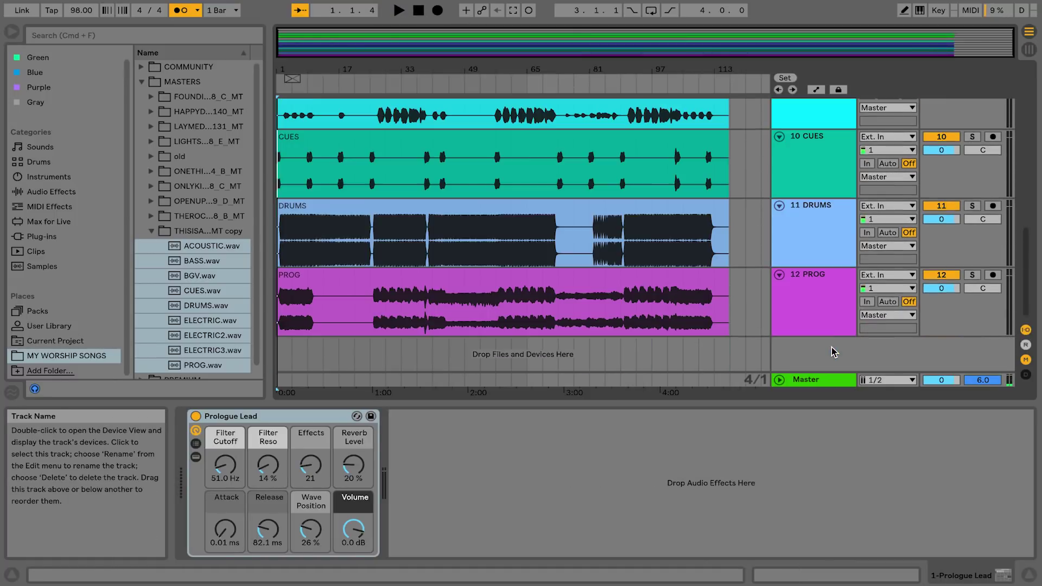
click(823, 327)
key(super+a)
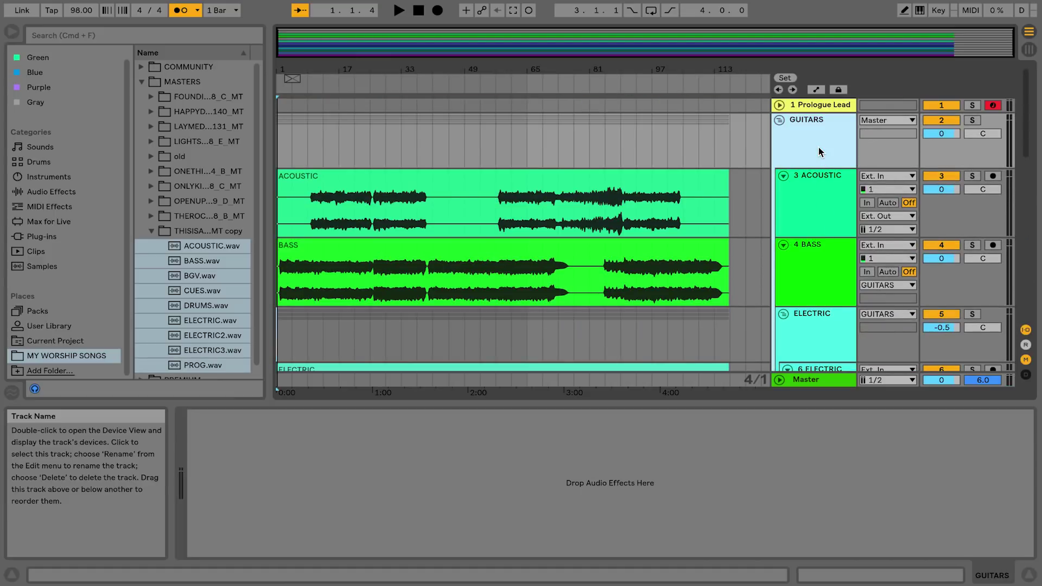
key(Delete)
click(530, 182)
- Play in Session View and capture the played notes as a MIDI clip in Prologue Lead's first slot
key(Tab)
click(340, 149)
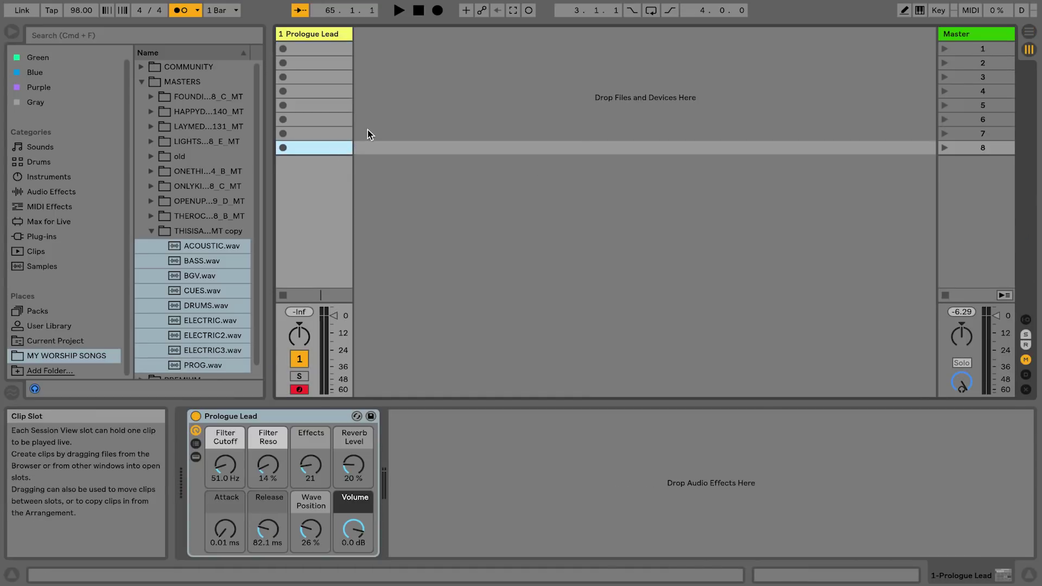
key(space)
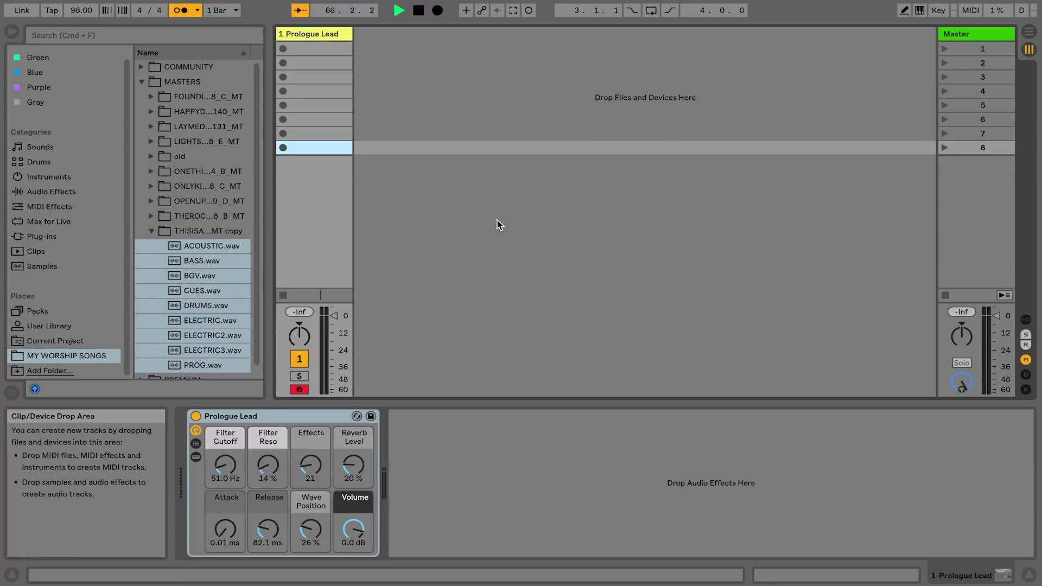
click(197, 10)
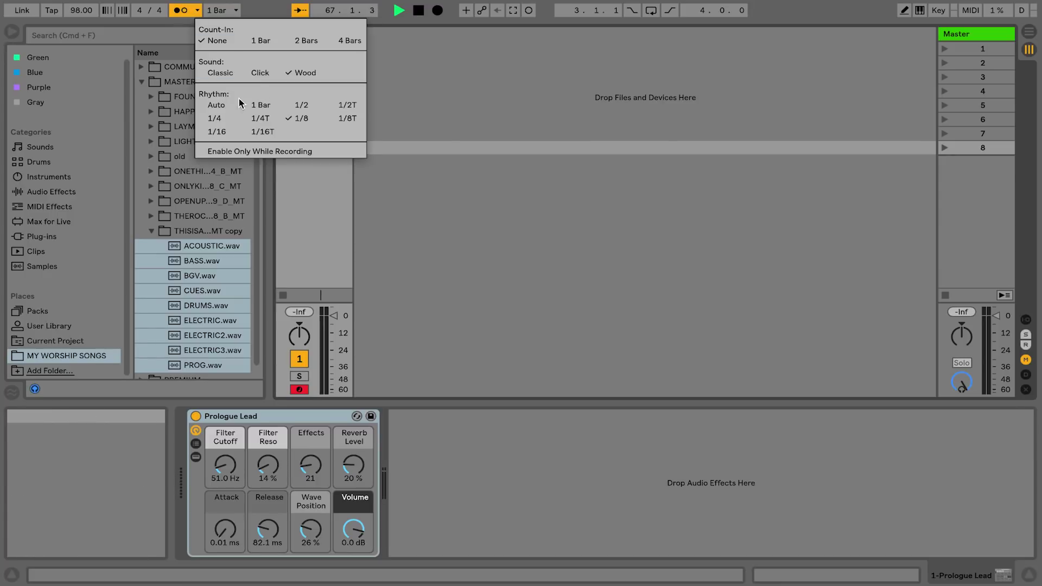
click(233, 38)
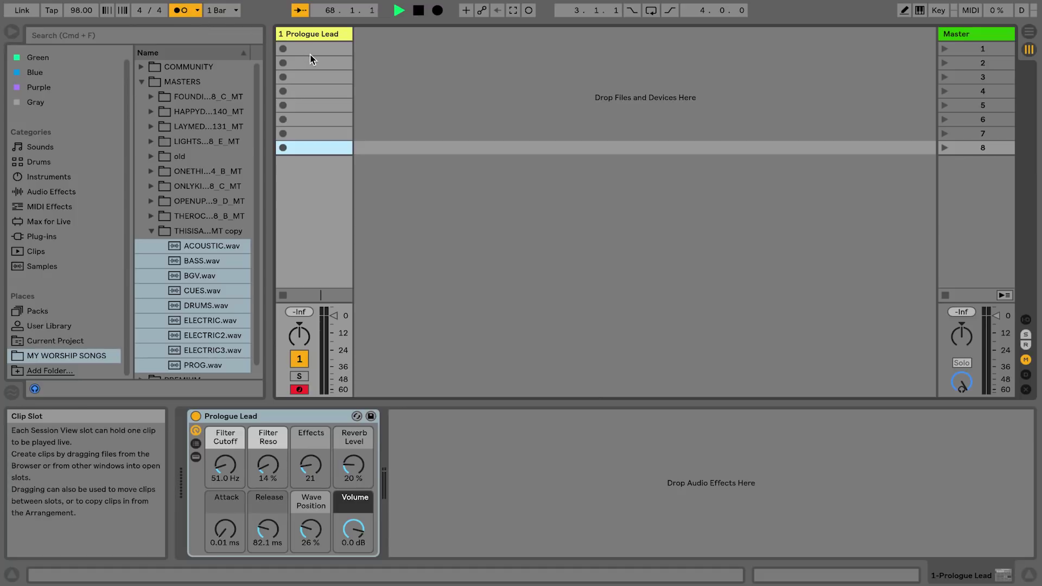
click(329, 57)
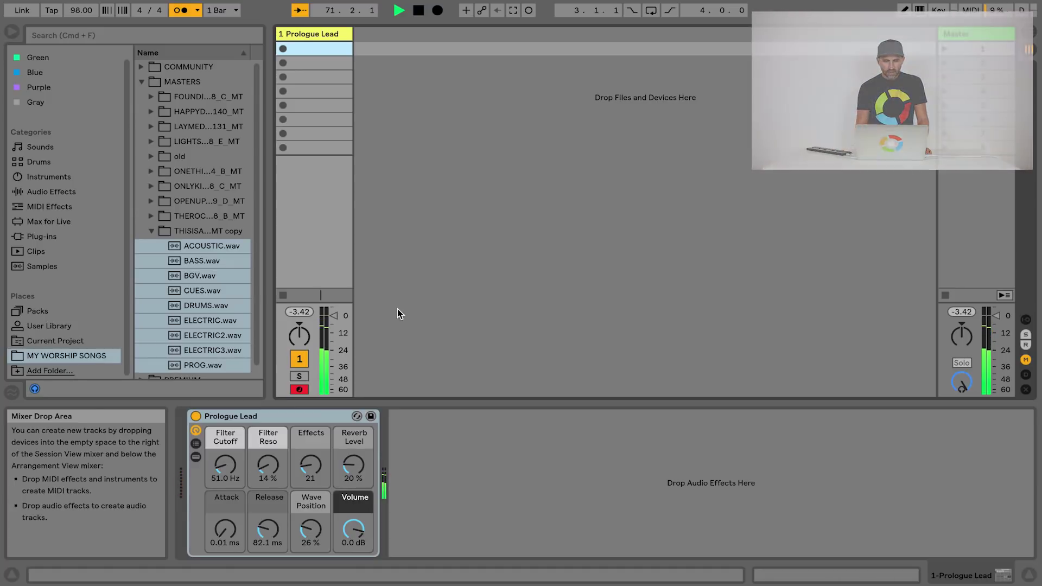
click(513, 10)
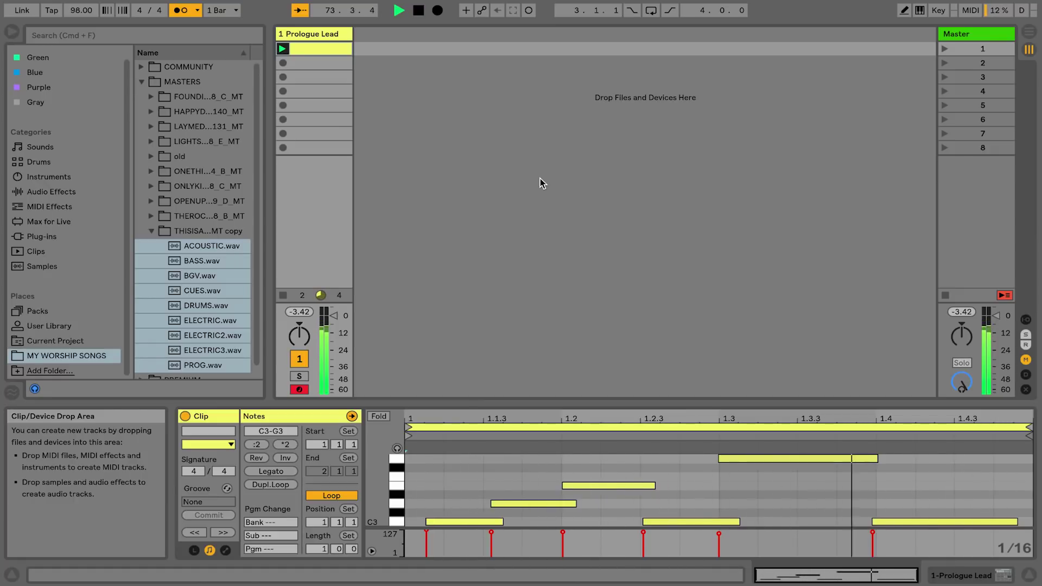
- Select all six notes in the Prologue Lead clip and quantize them to 1/16
click(676, 465)
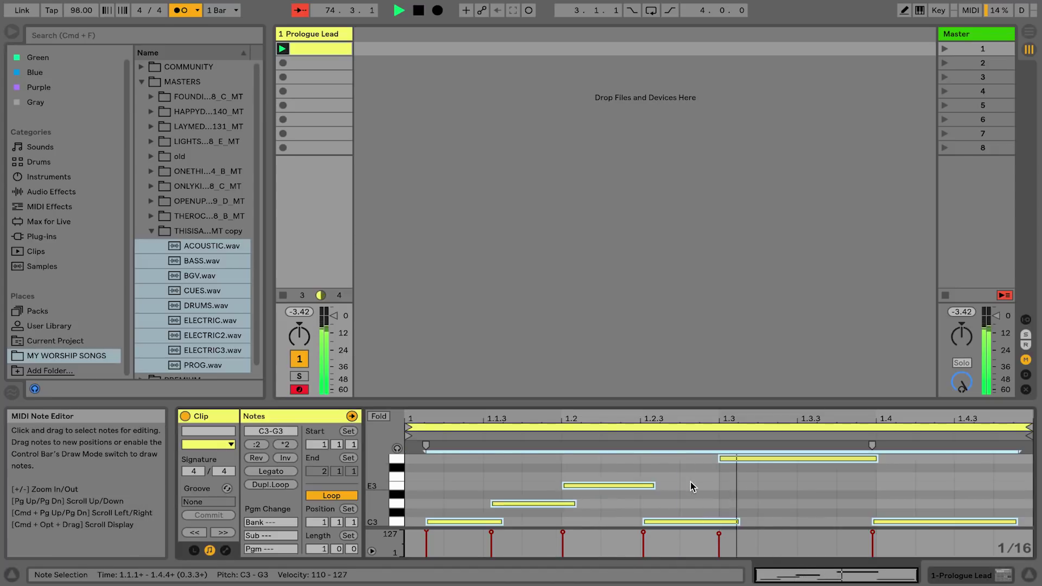
key(super+a)
key(super+u)
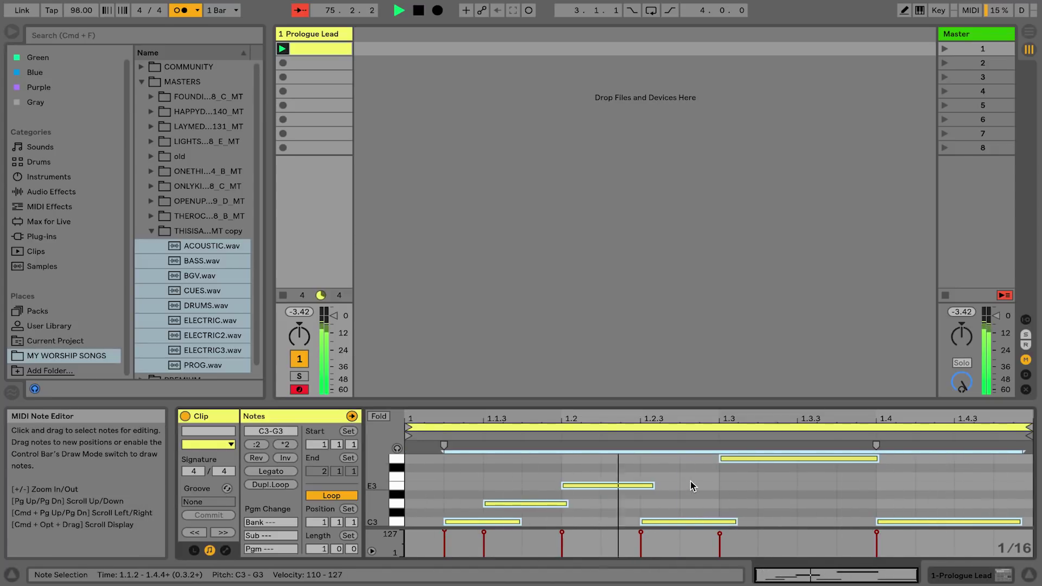